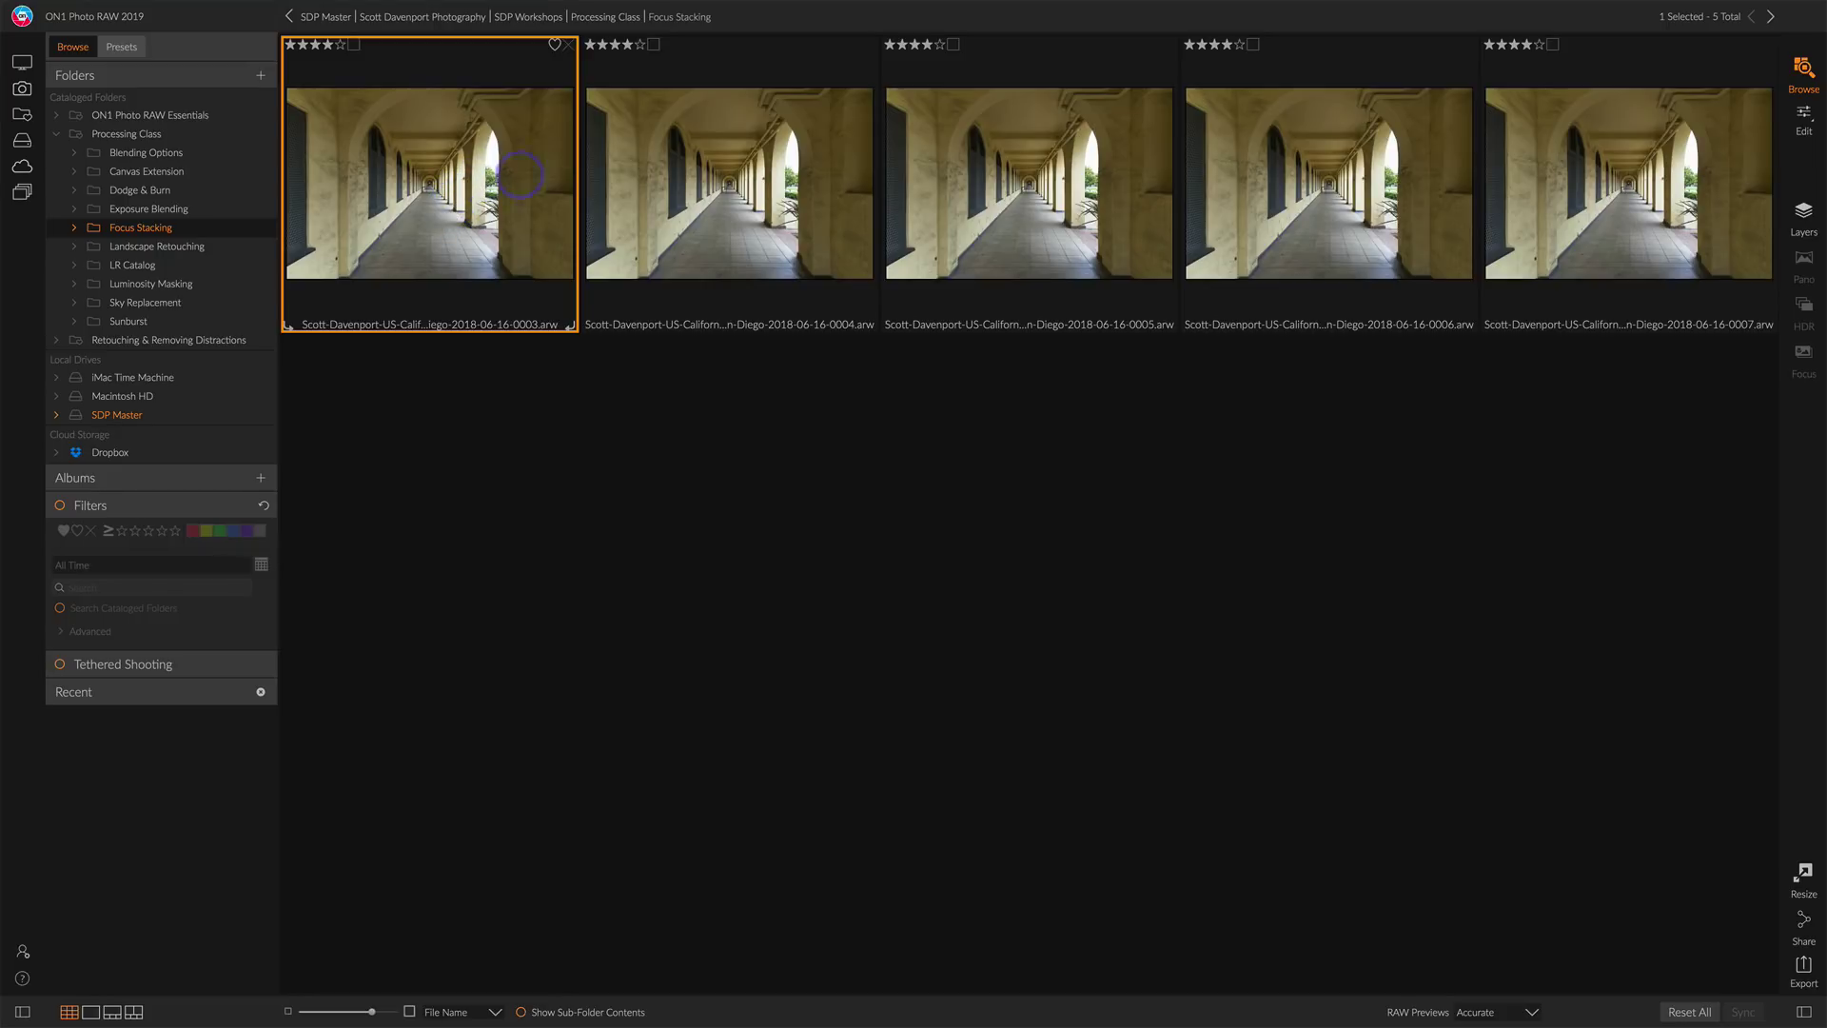
Step: Select corridor photos 0003 through 0007 and start a focus stack of all five
click(702, 201)
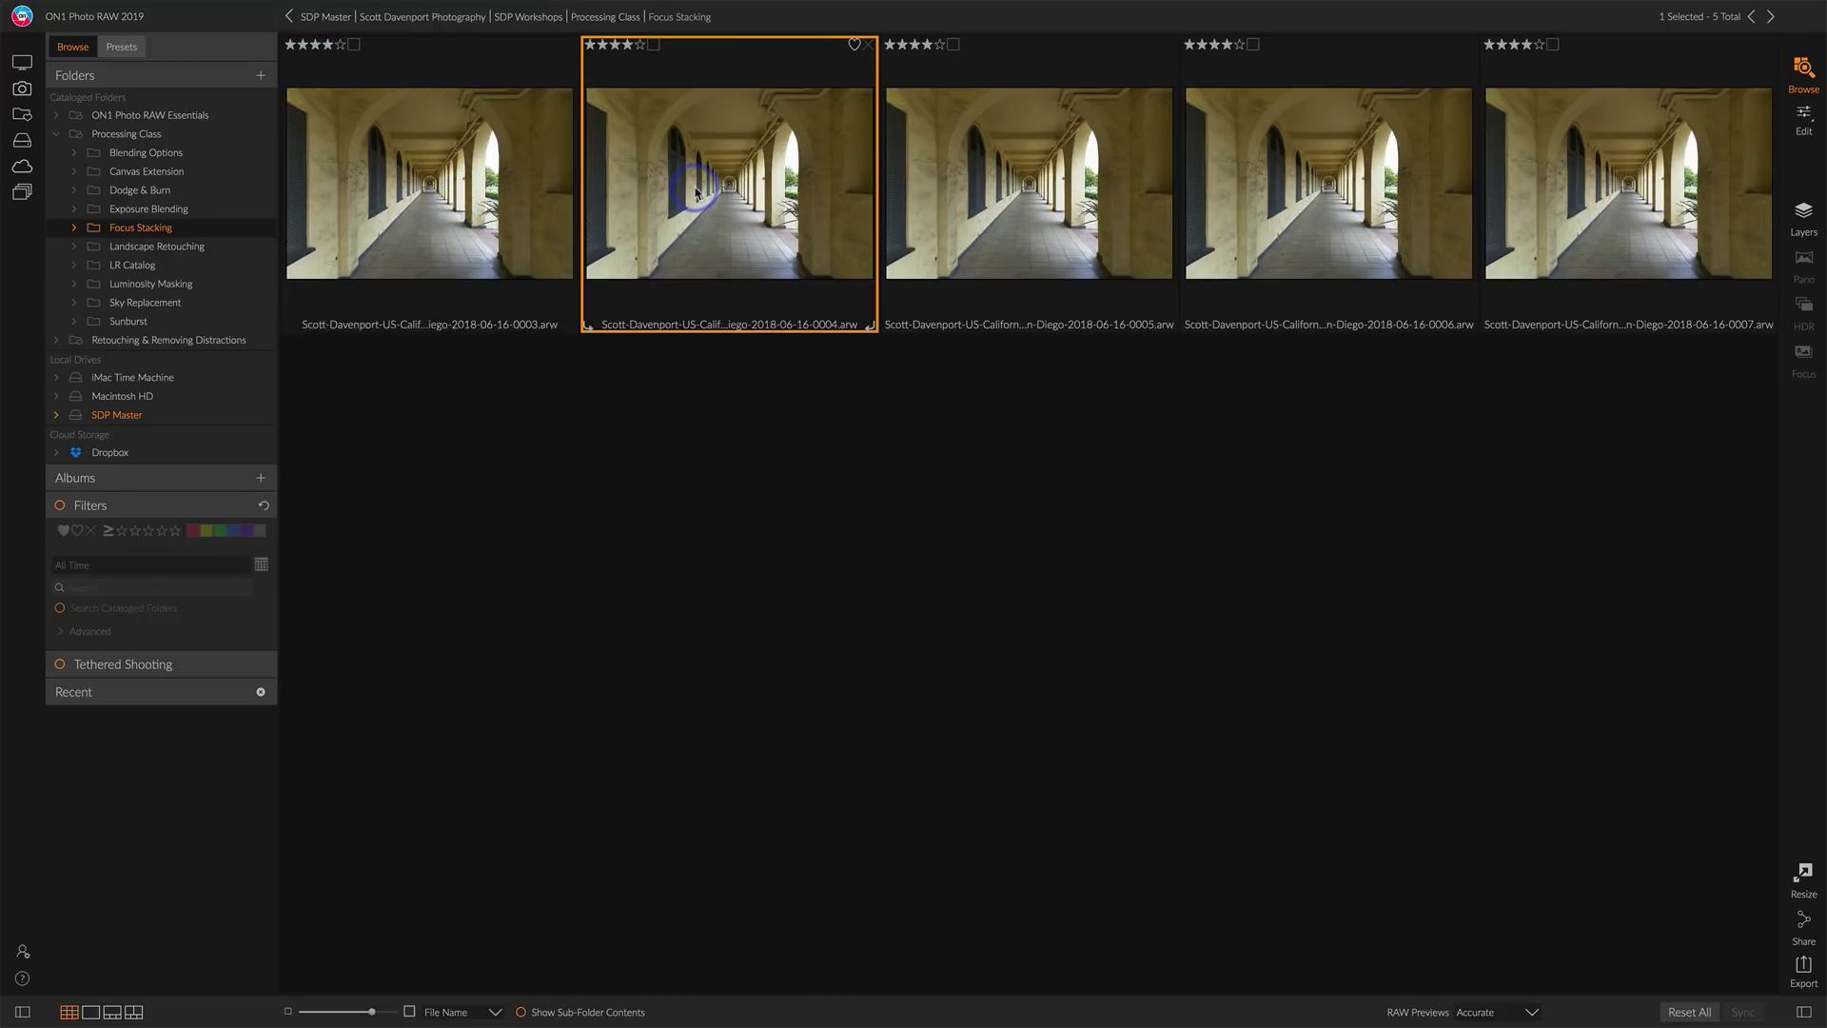
click(1028, 200)
click(1317, 195)
click(1629, 197)
click(529, 194)
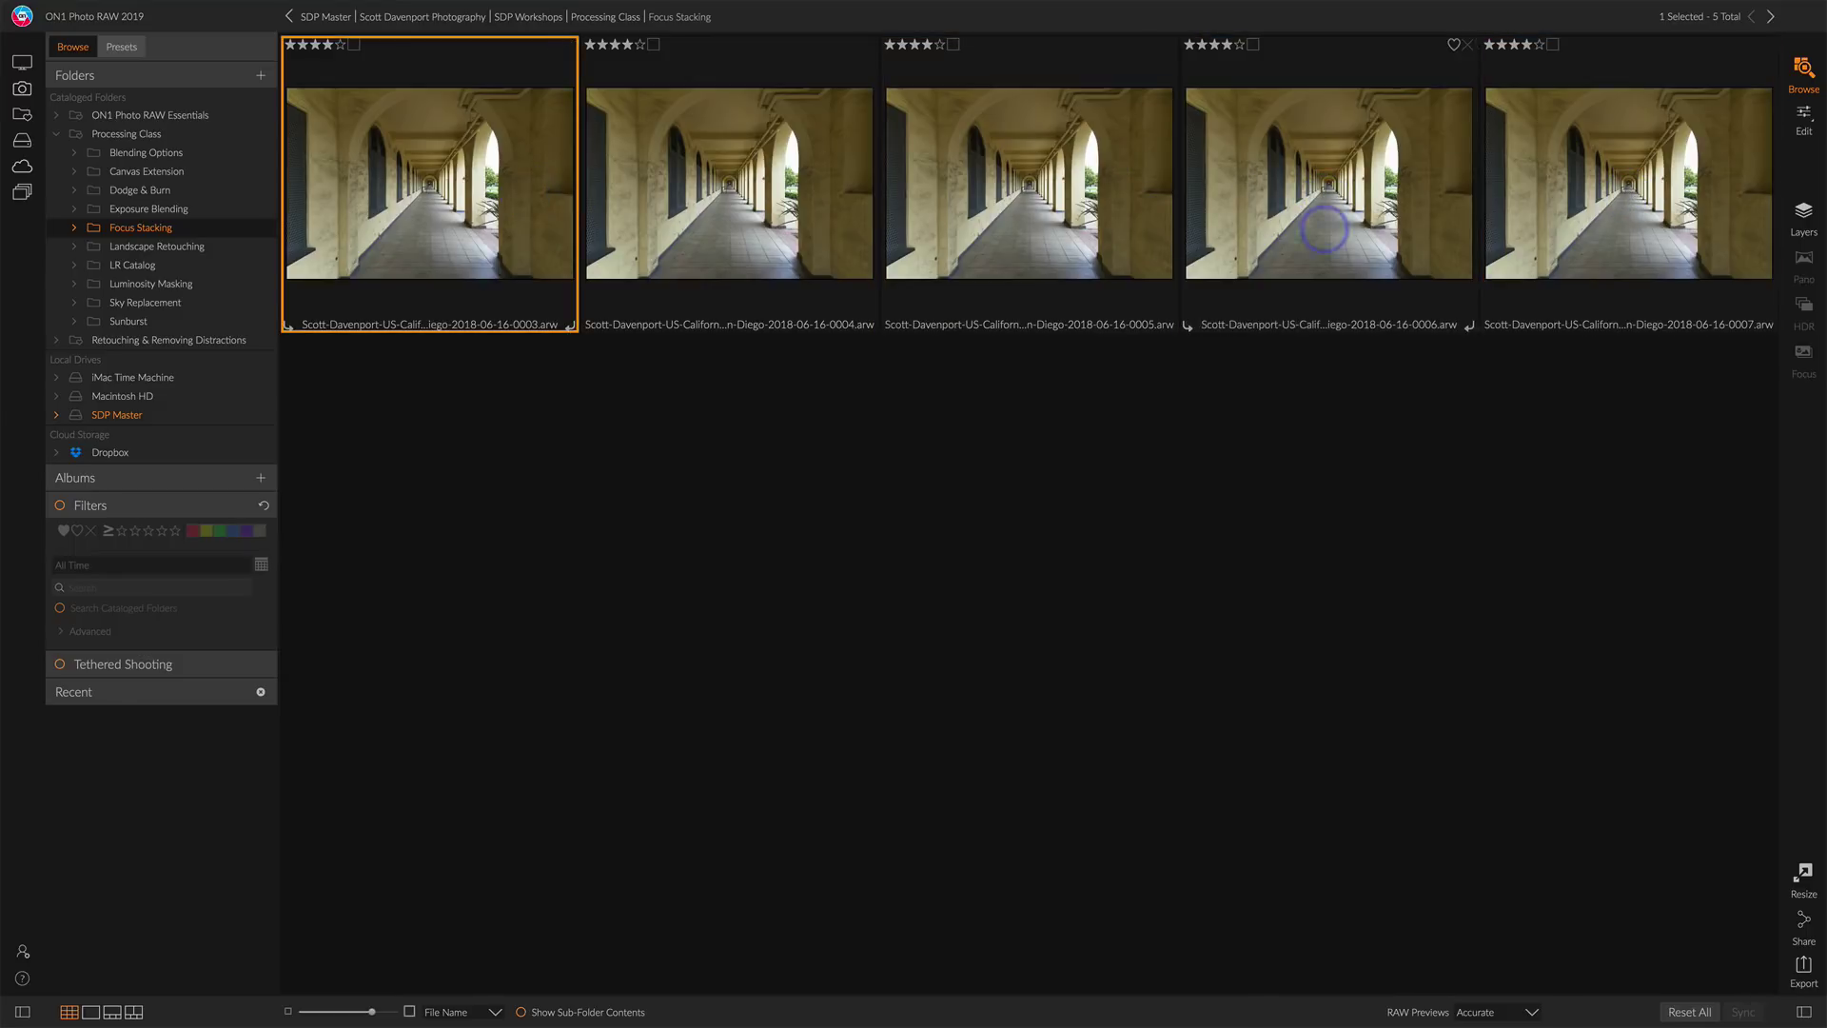
shift+click(1542, 187)
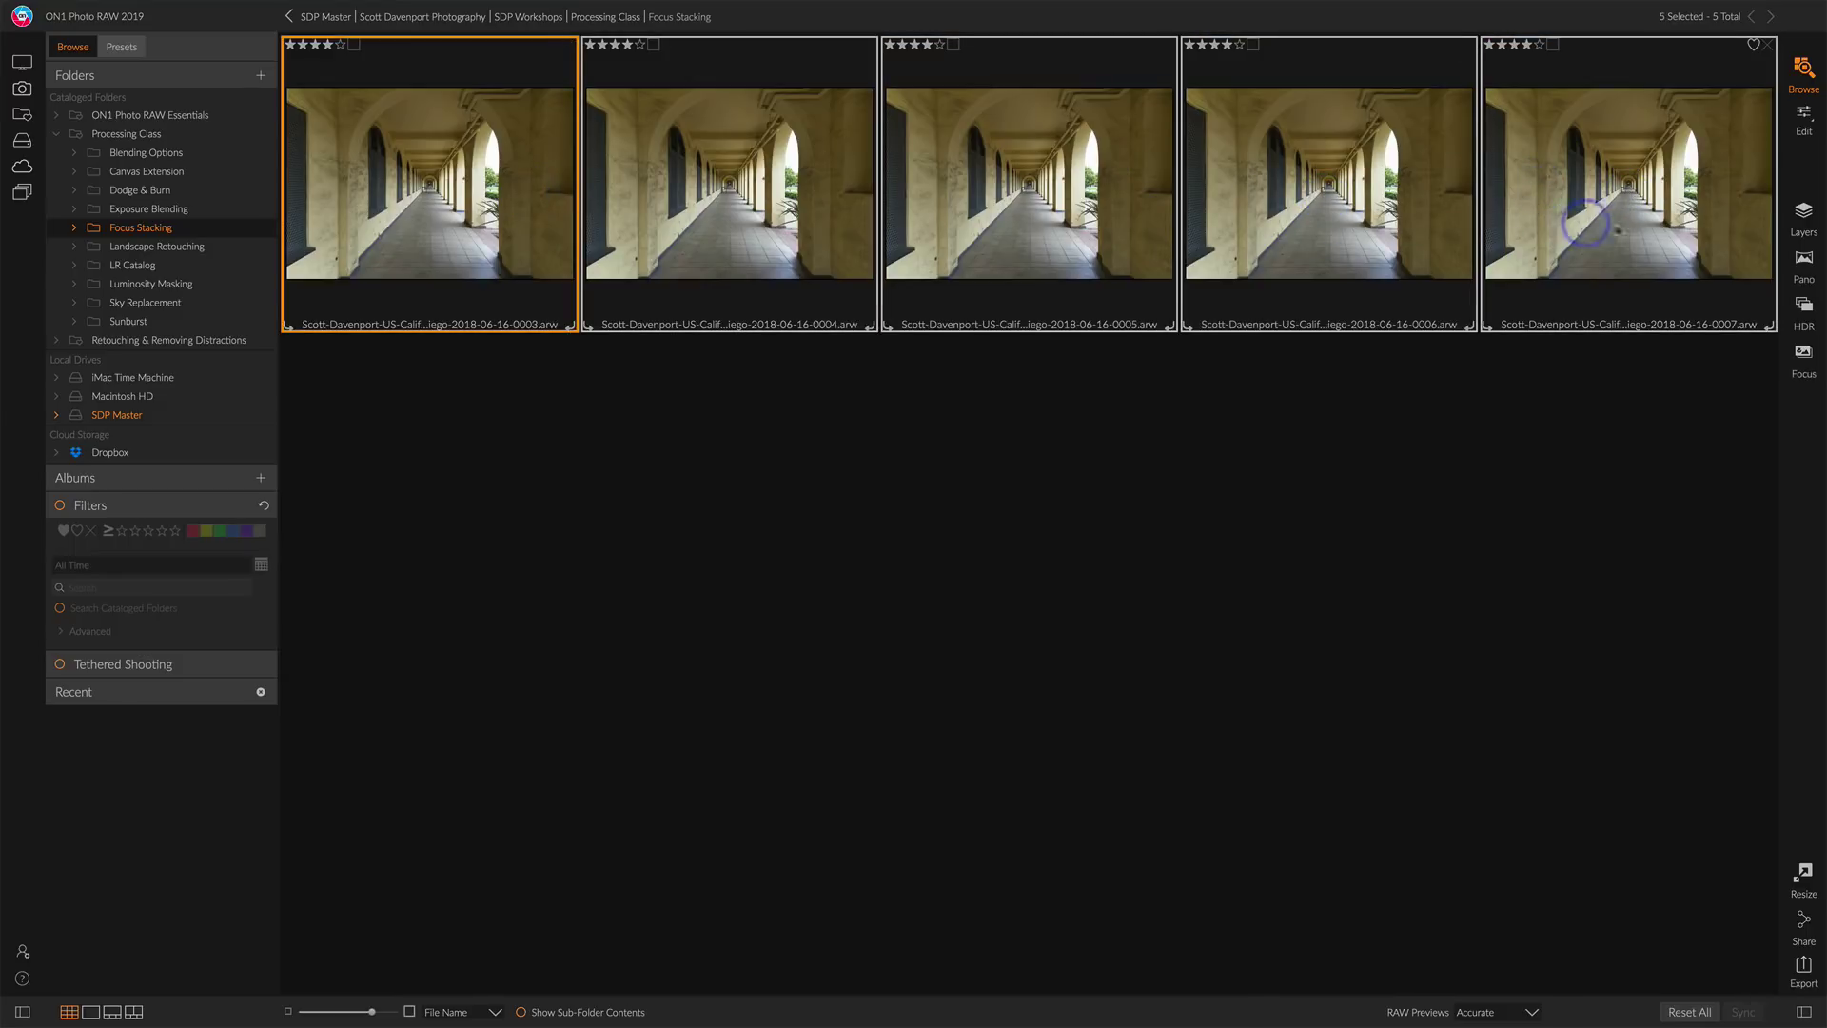
click(1801, 356)
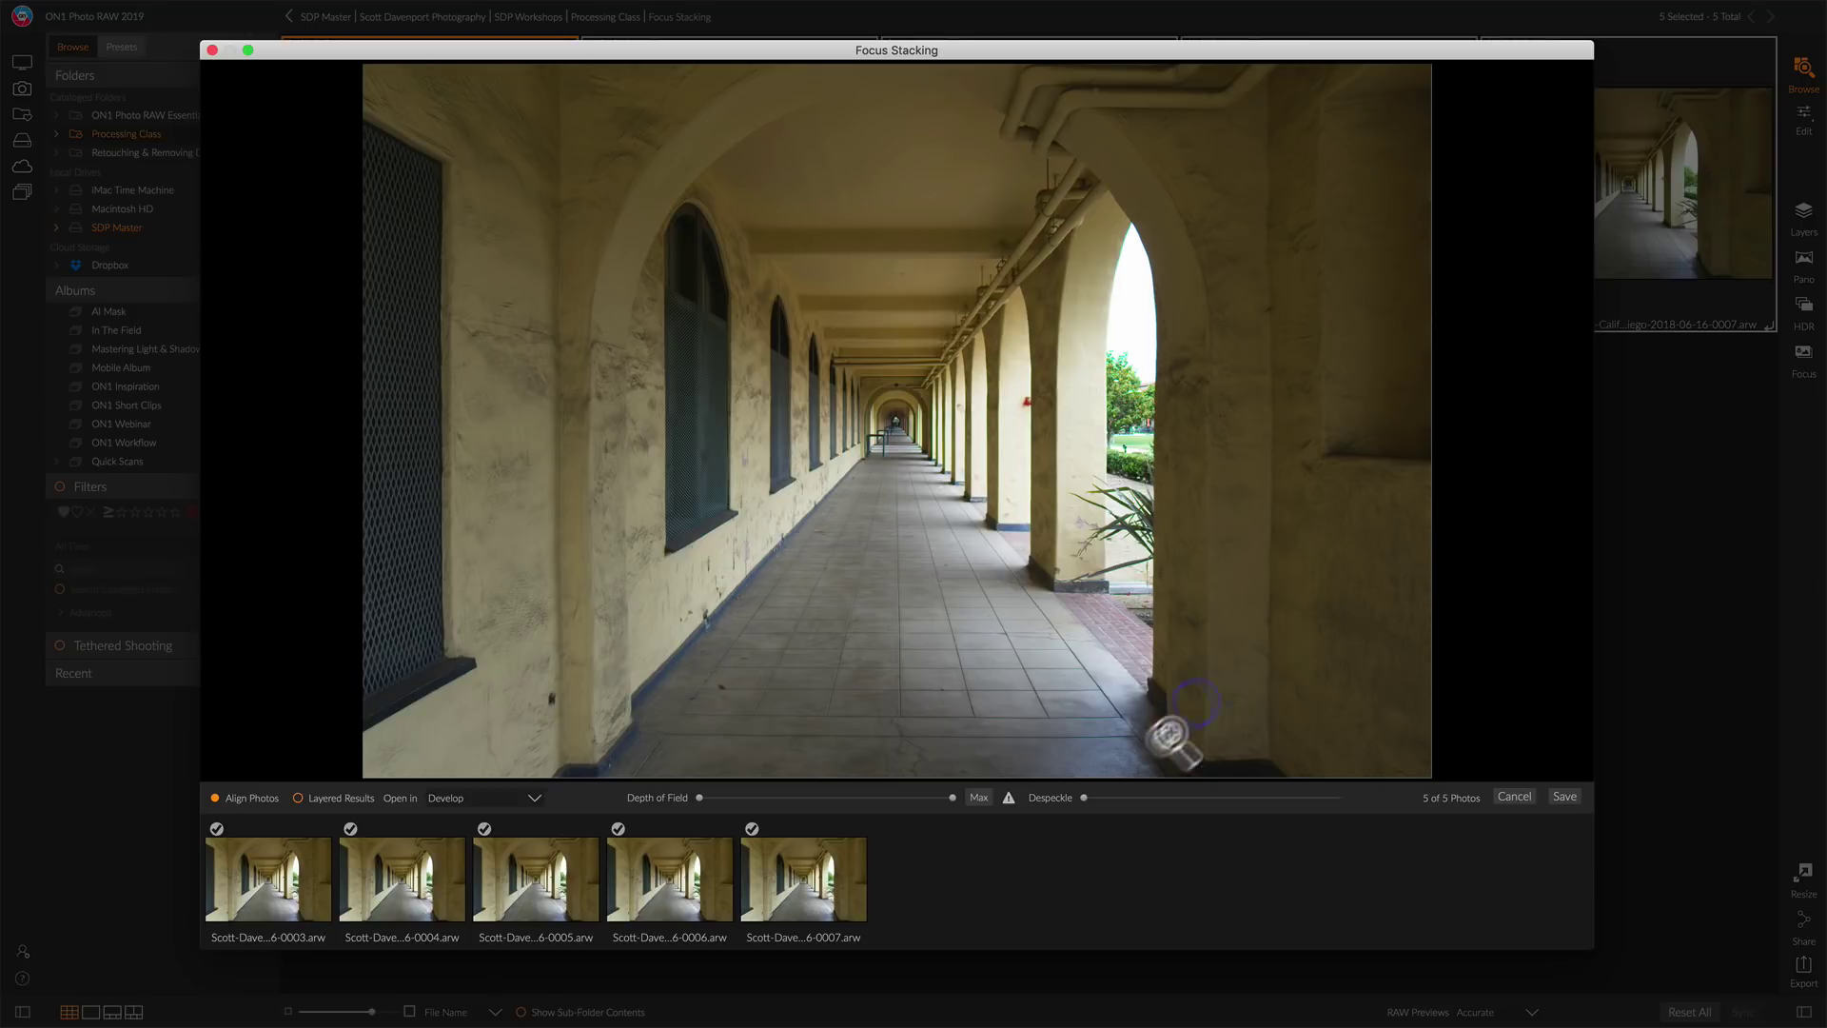
click(1126, 523)
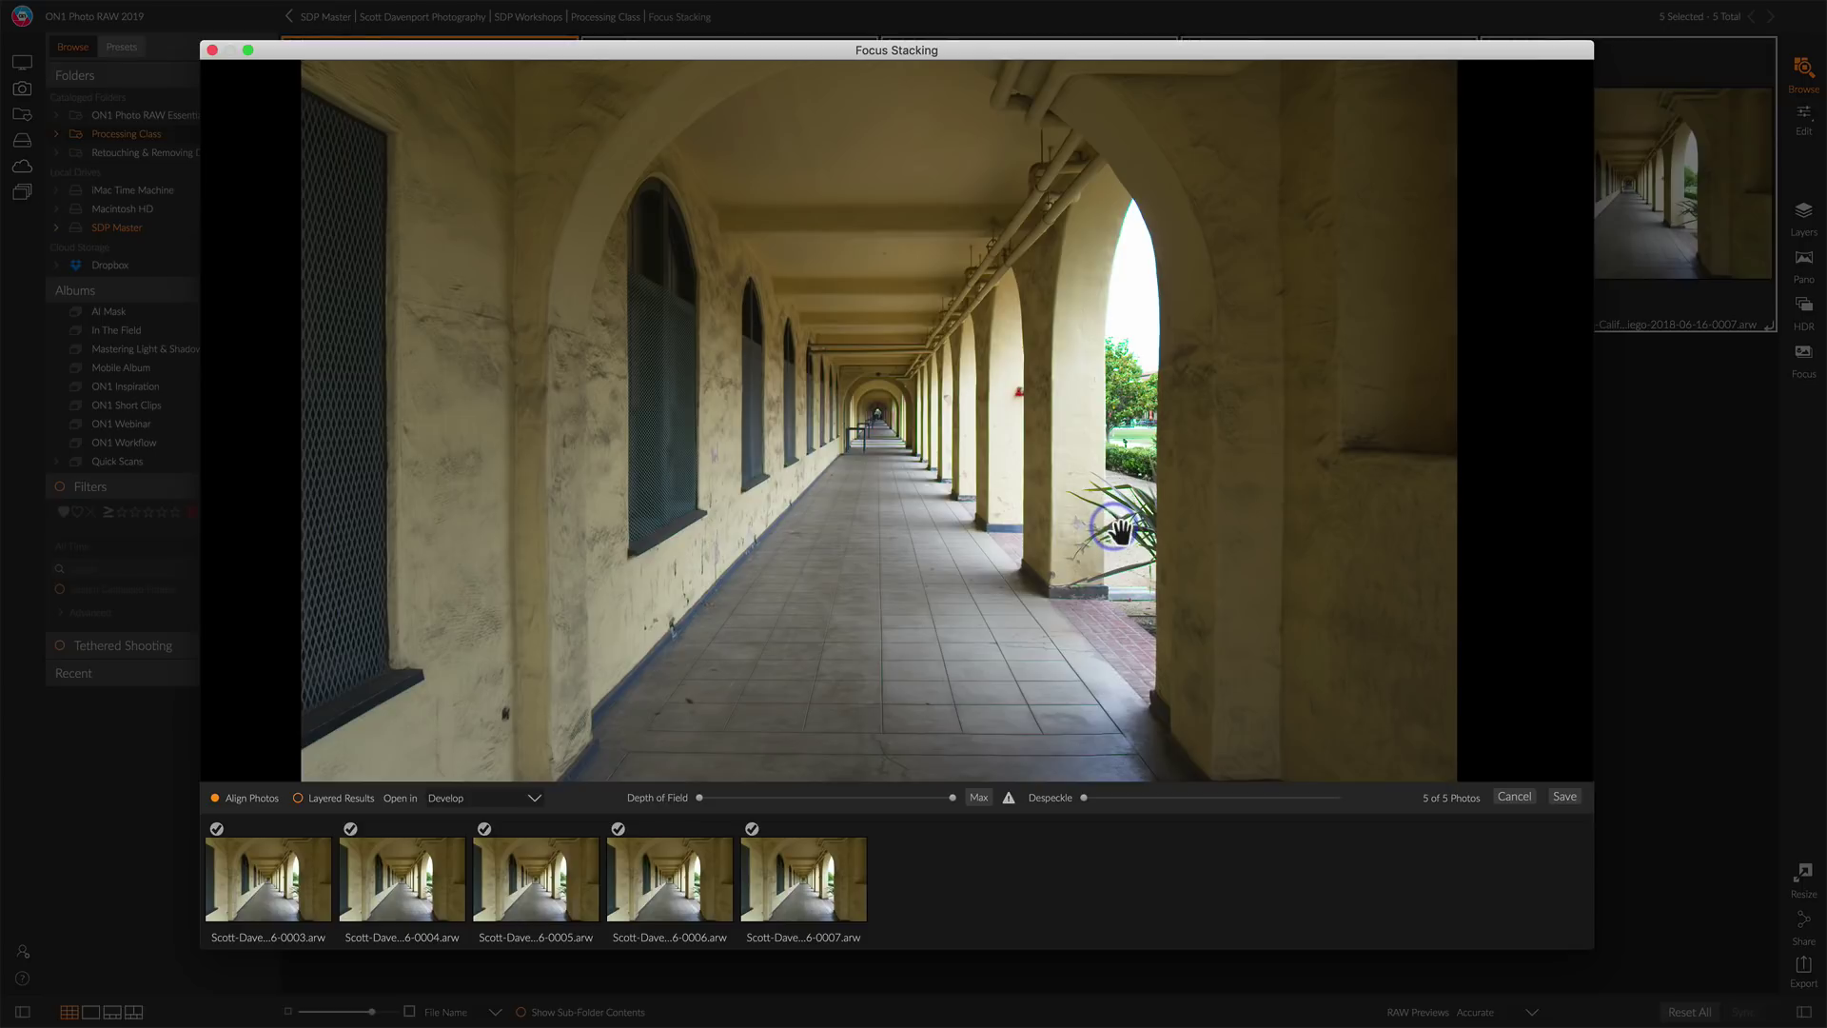
click(1084, 799)
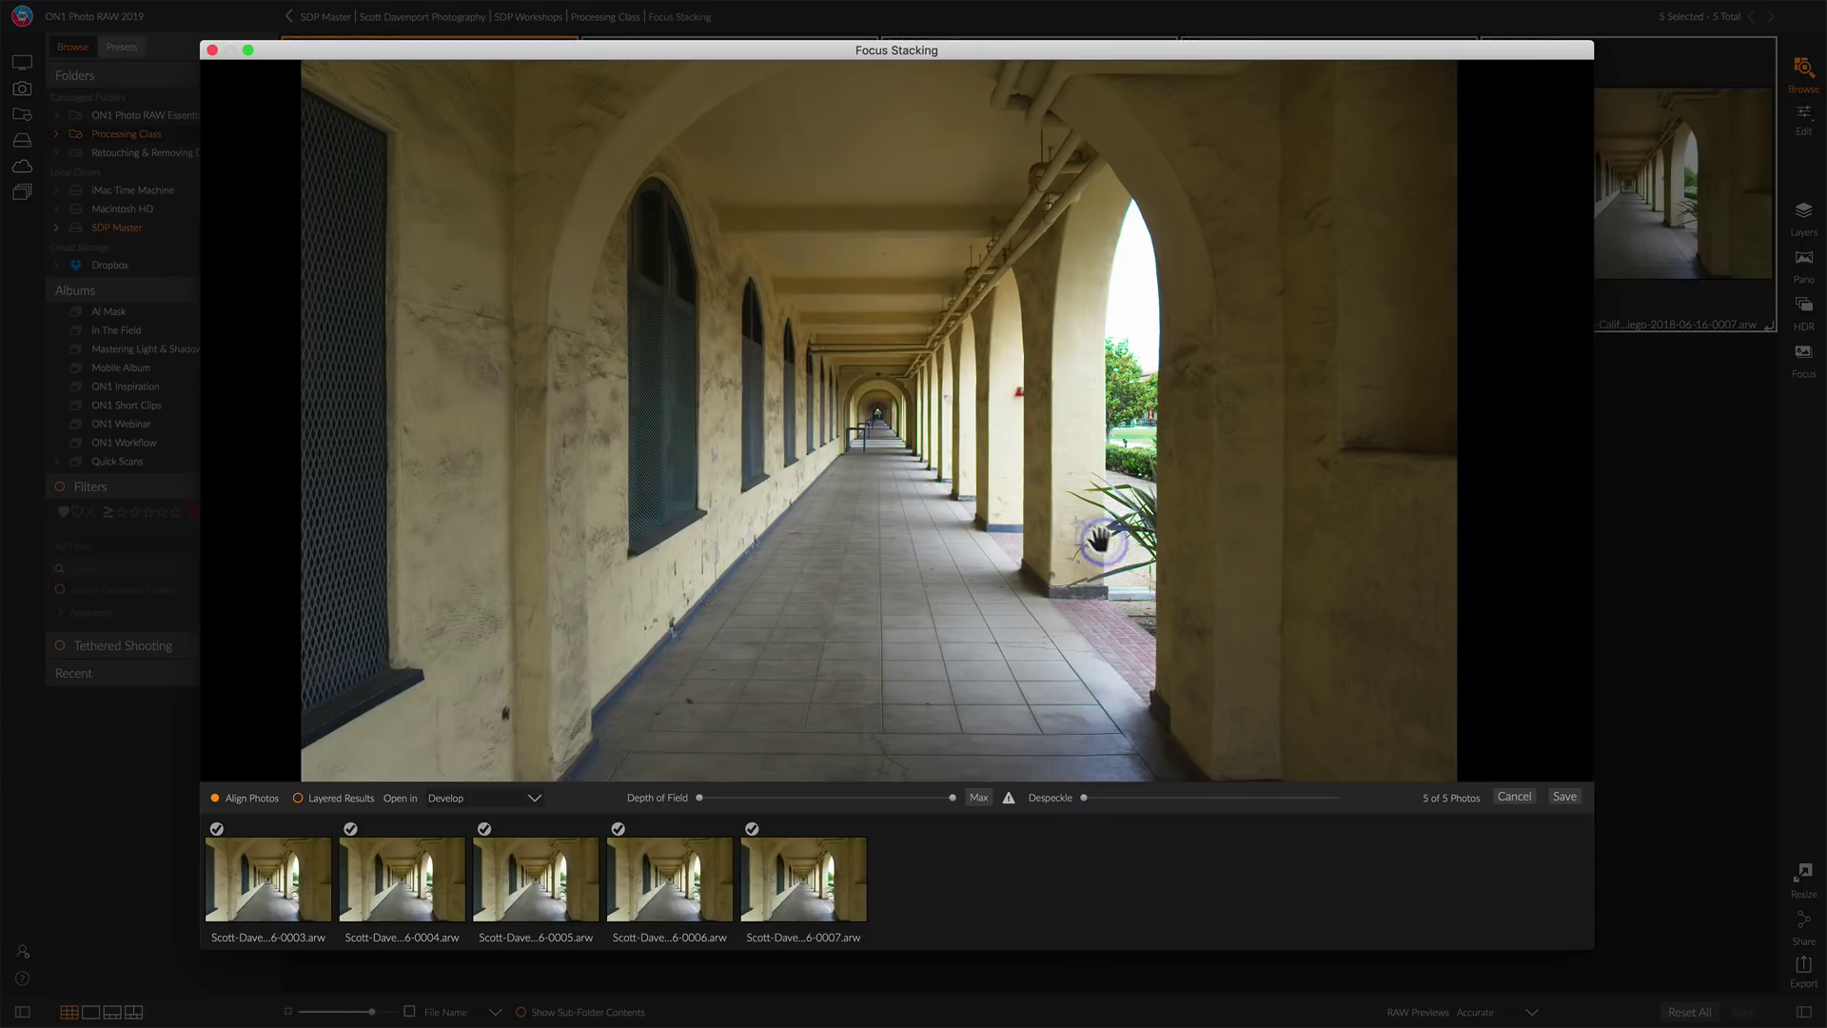
click(1125, 568)
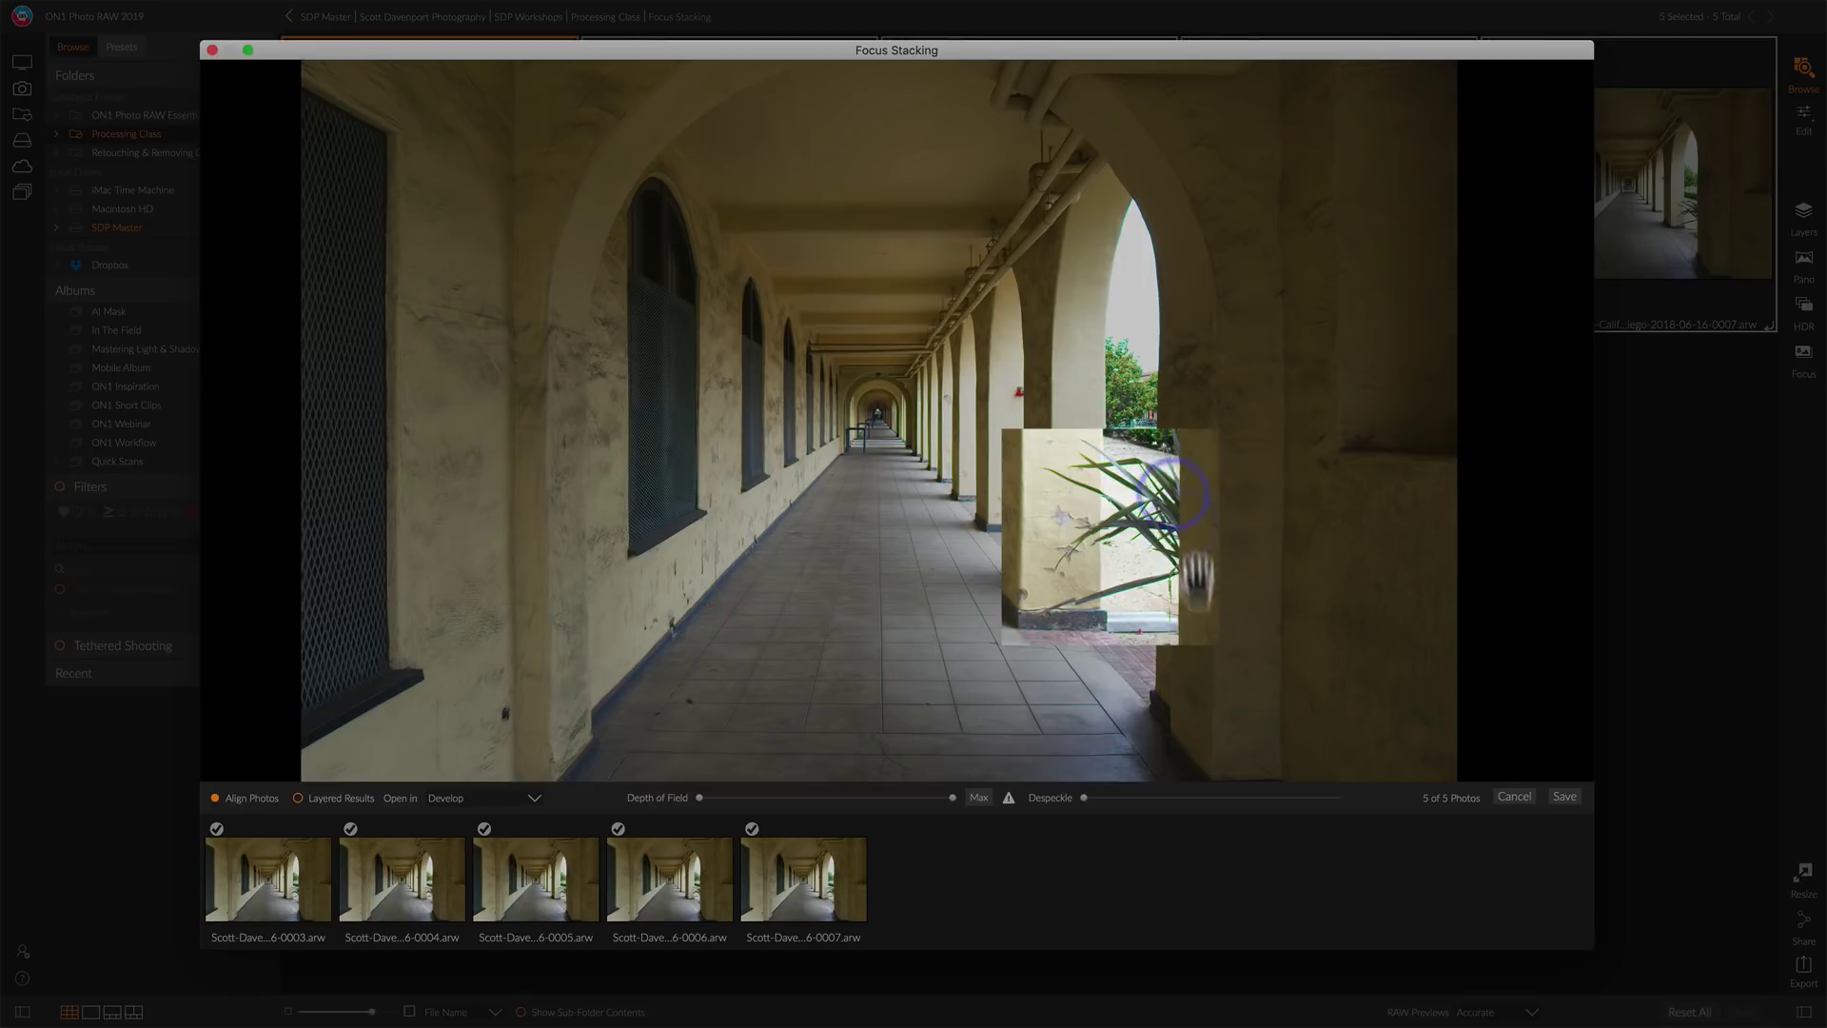
drag(1106, 804, 1141, 807)
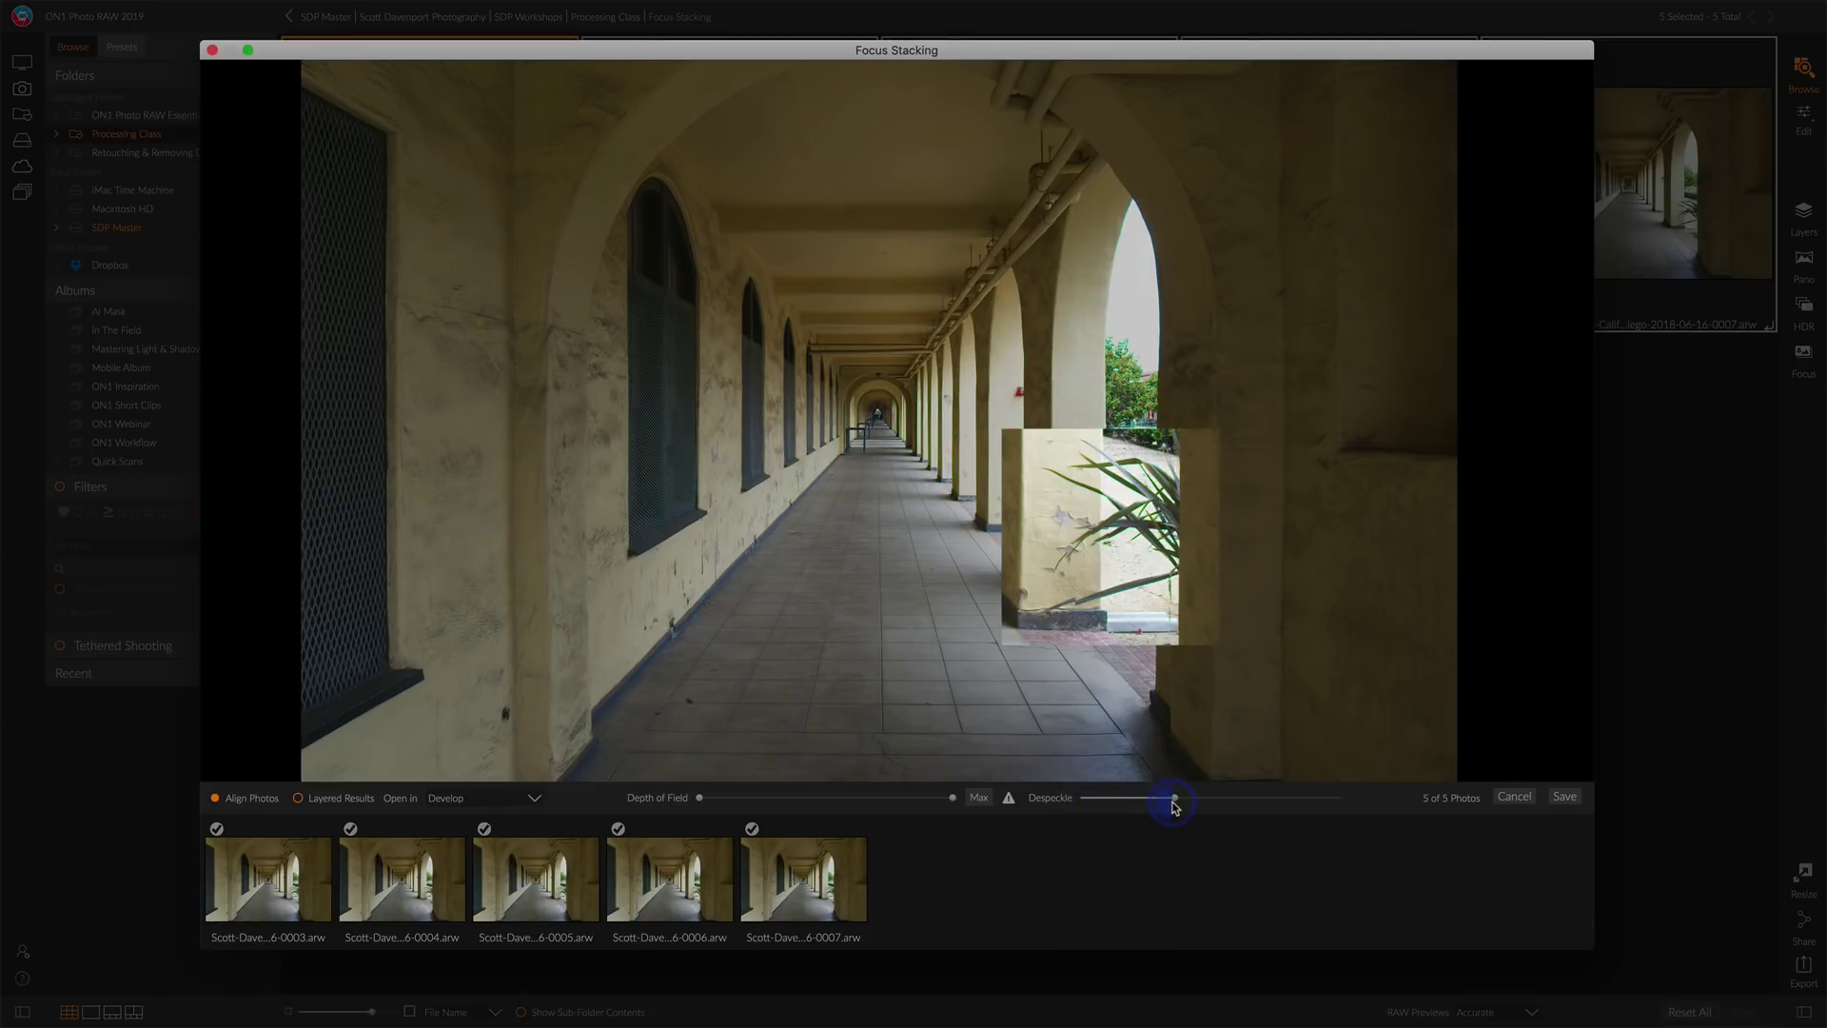
drag(1156, 807, 1053, 805)
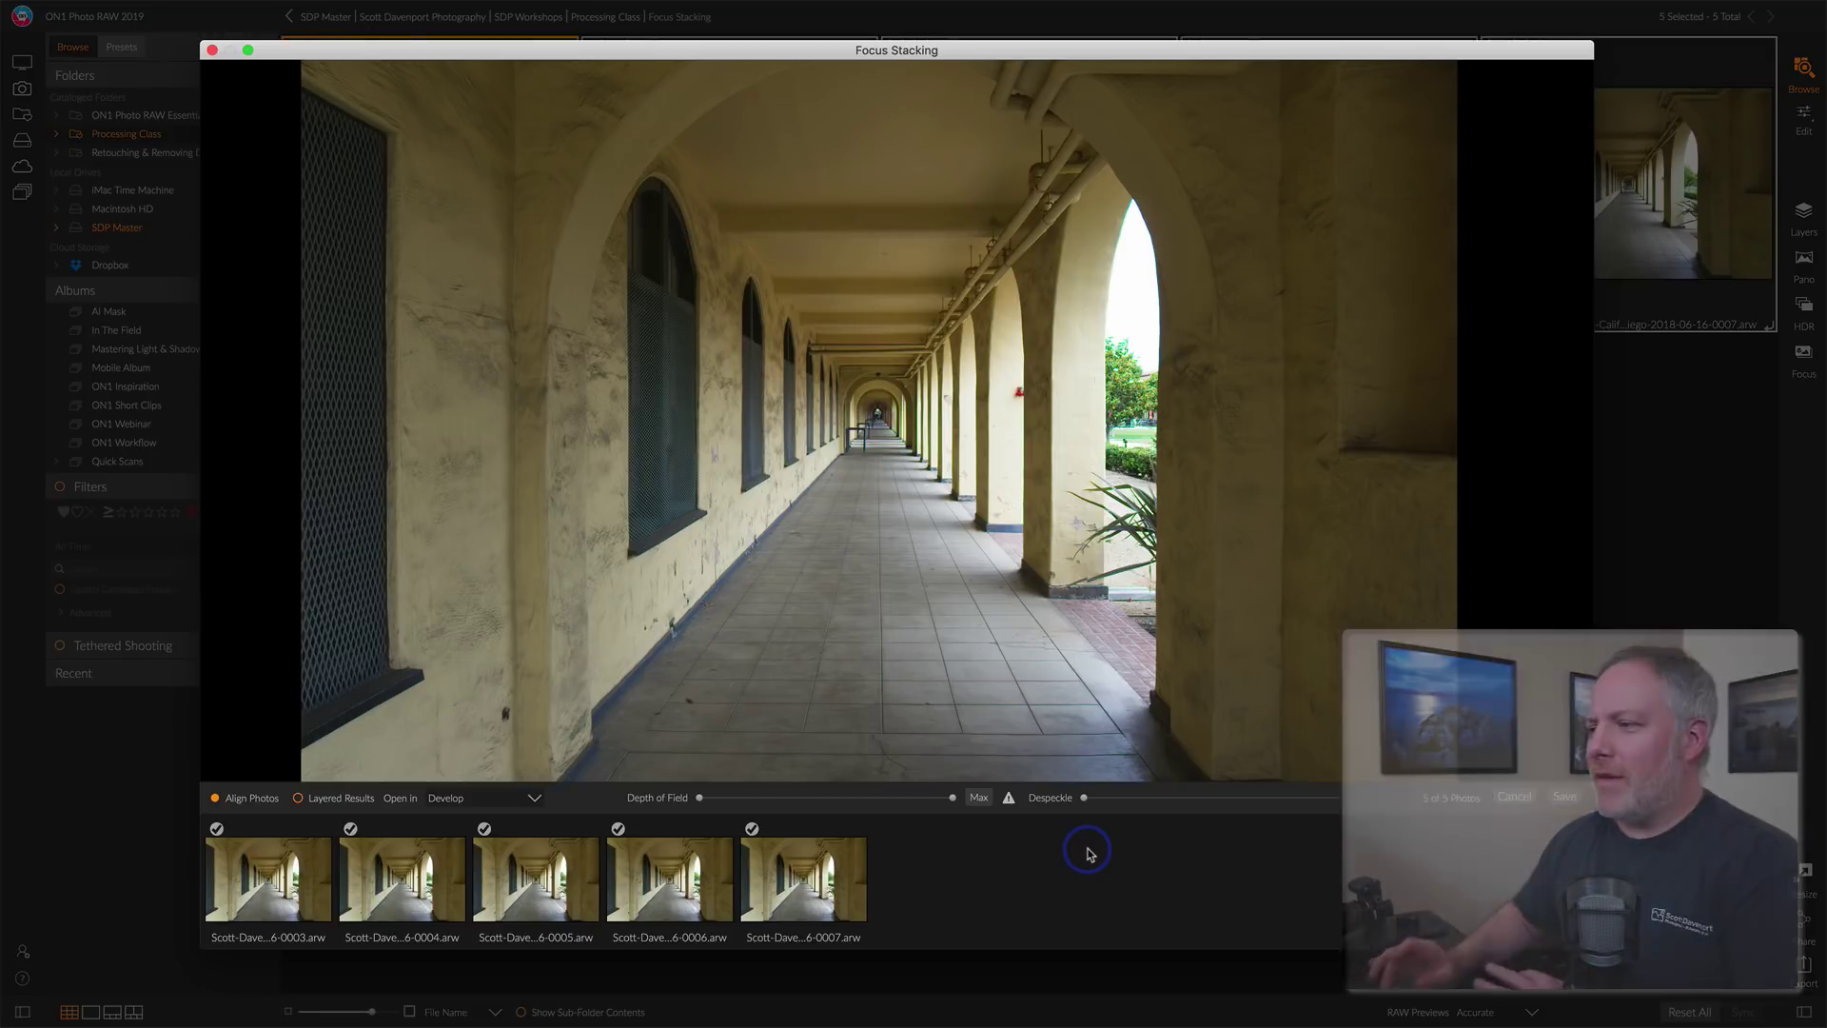
drag(1083, 804, 1143, 805)
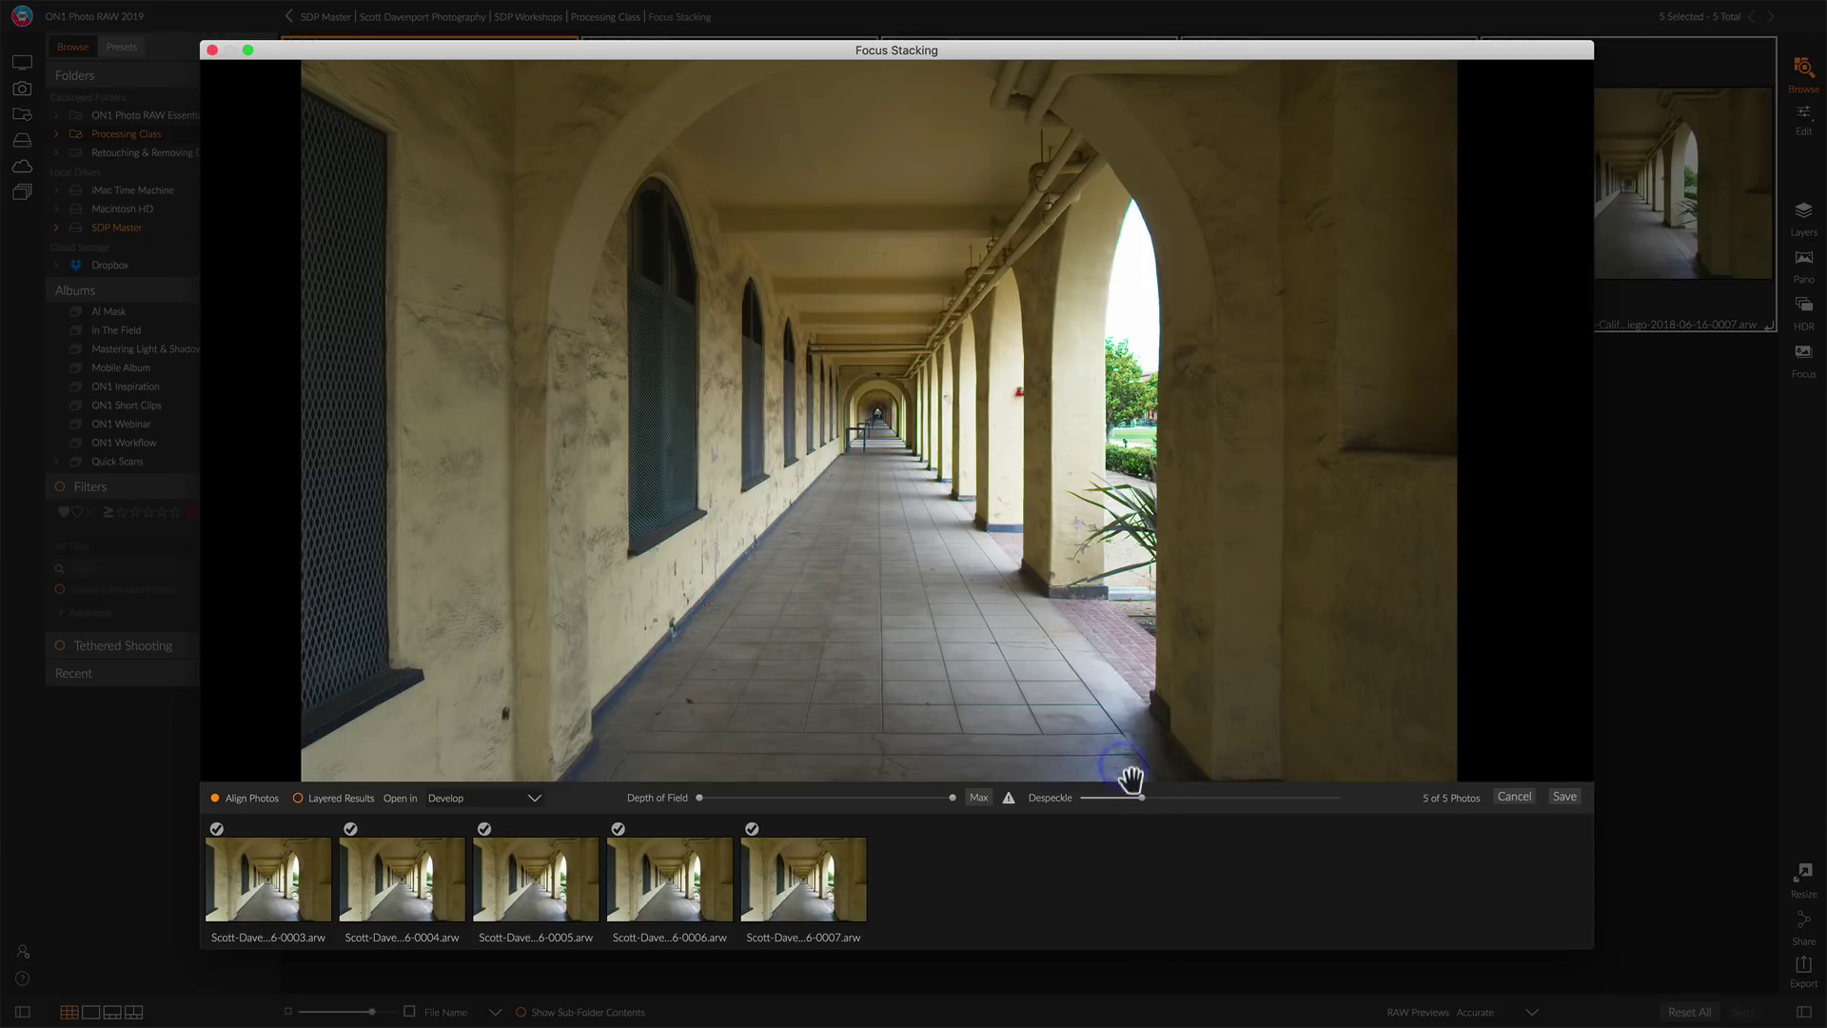
drag(1126, 804, 1076, 804)
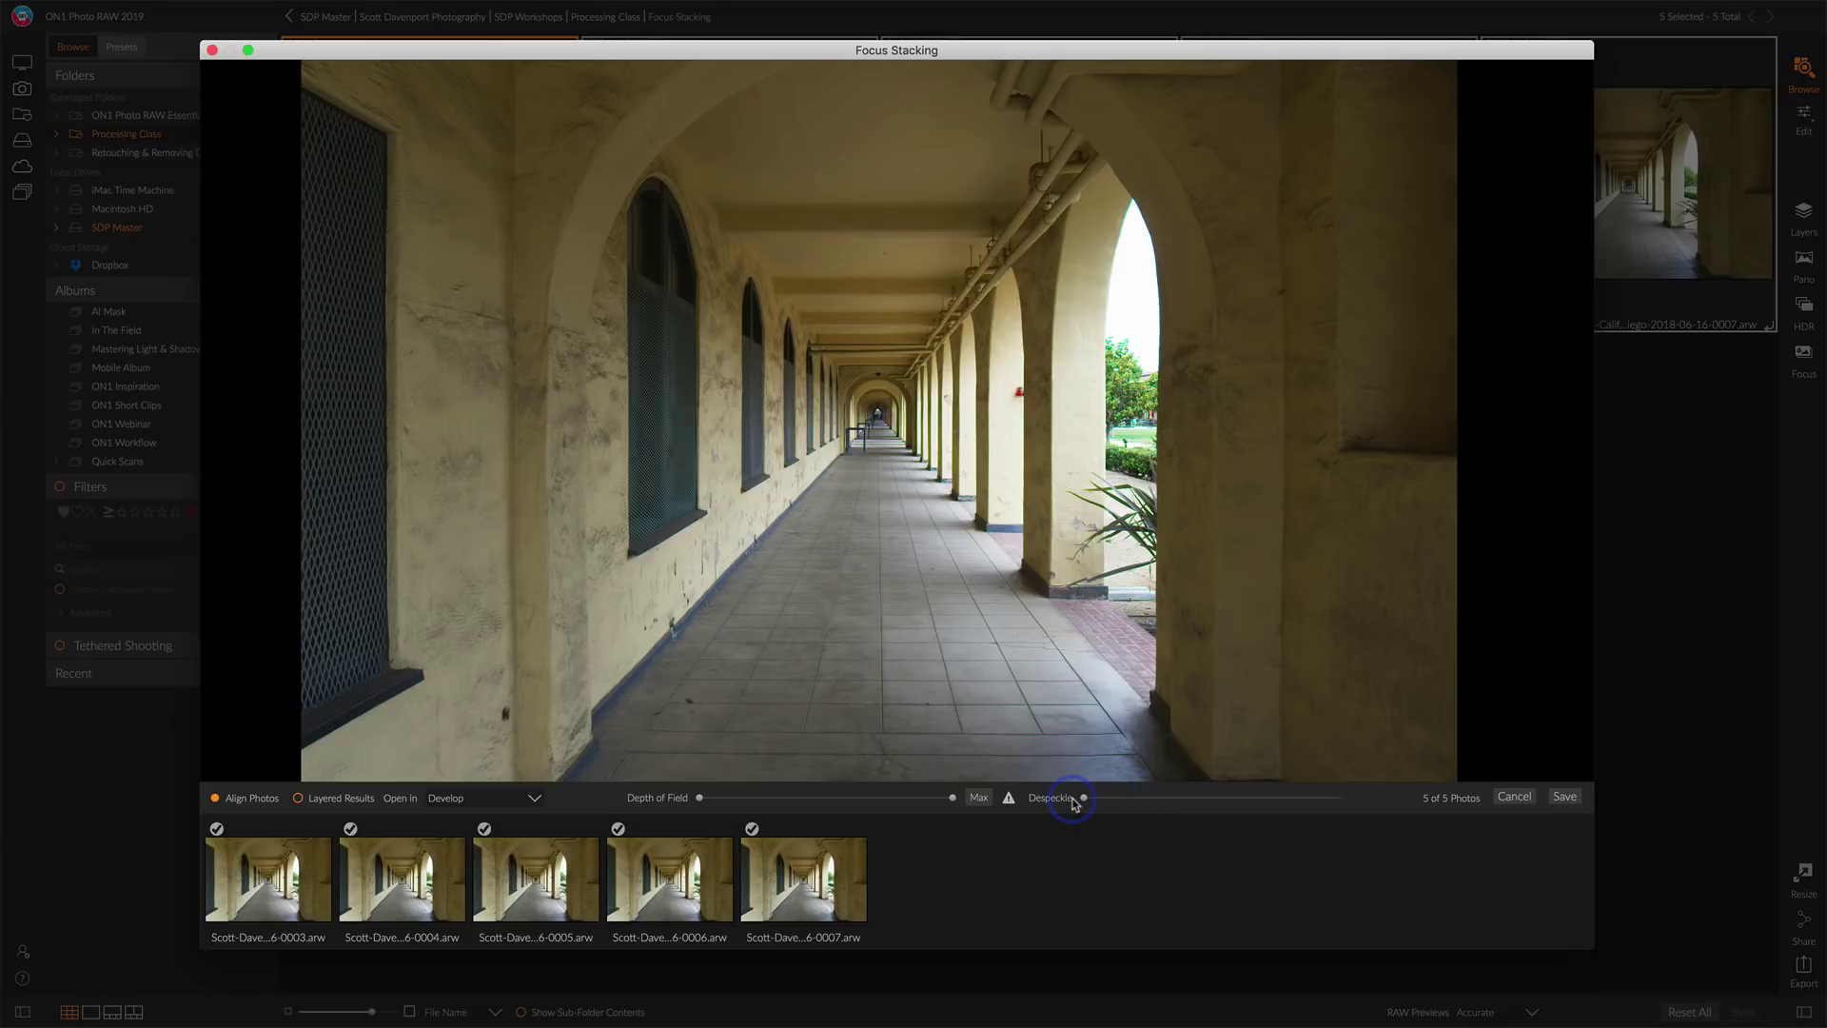
Step: Choose Layered Results, test narrowing the Depth of Field range, then reset it to Max
click(299, 799)
mouse_move(1010, 807)
drag(948, 802, 914, 804)
drag(701, 803, 759, 805)
click(980, 801)
Step: Save the focus stack and inspect the five masked layers, 0003 to 0007, in the Layers panel
click(1565, 797)
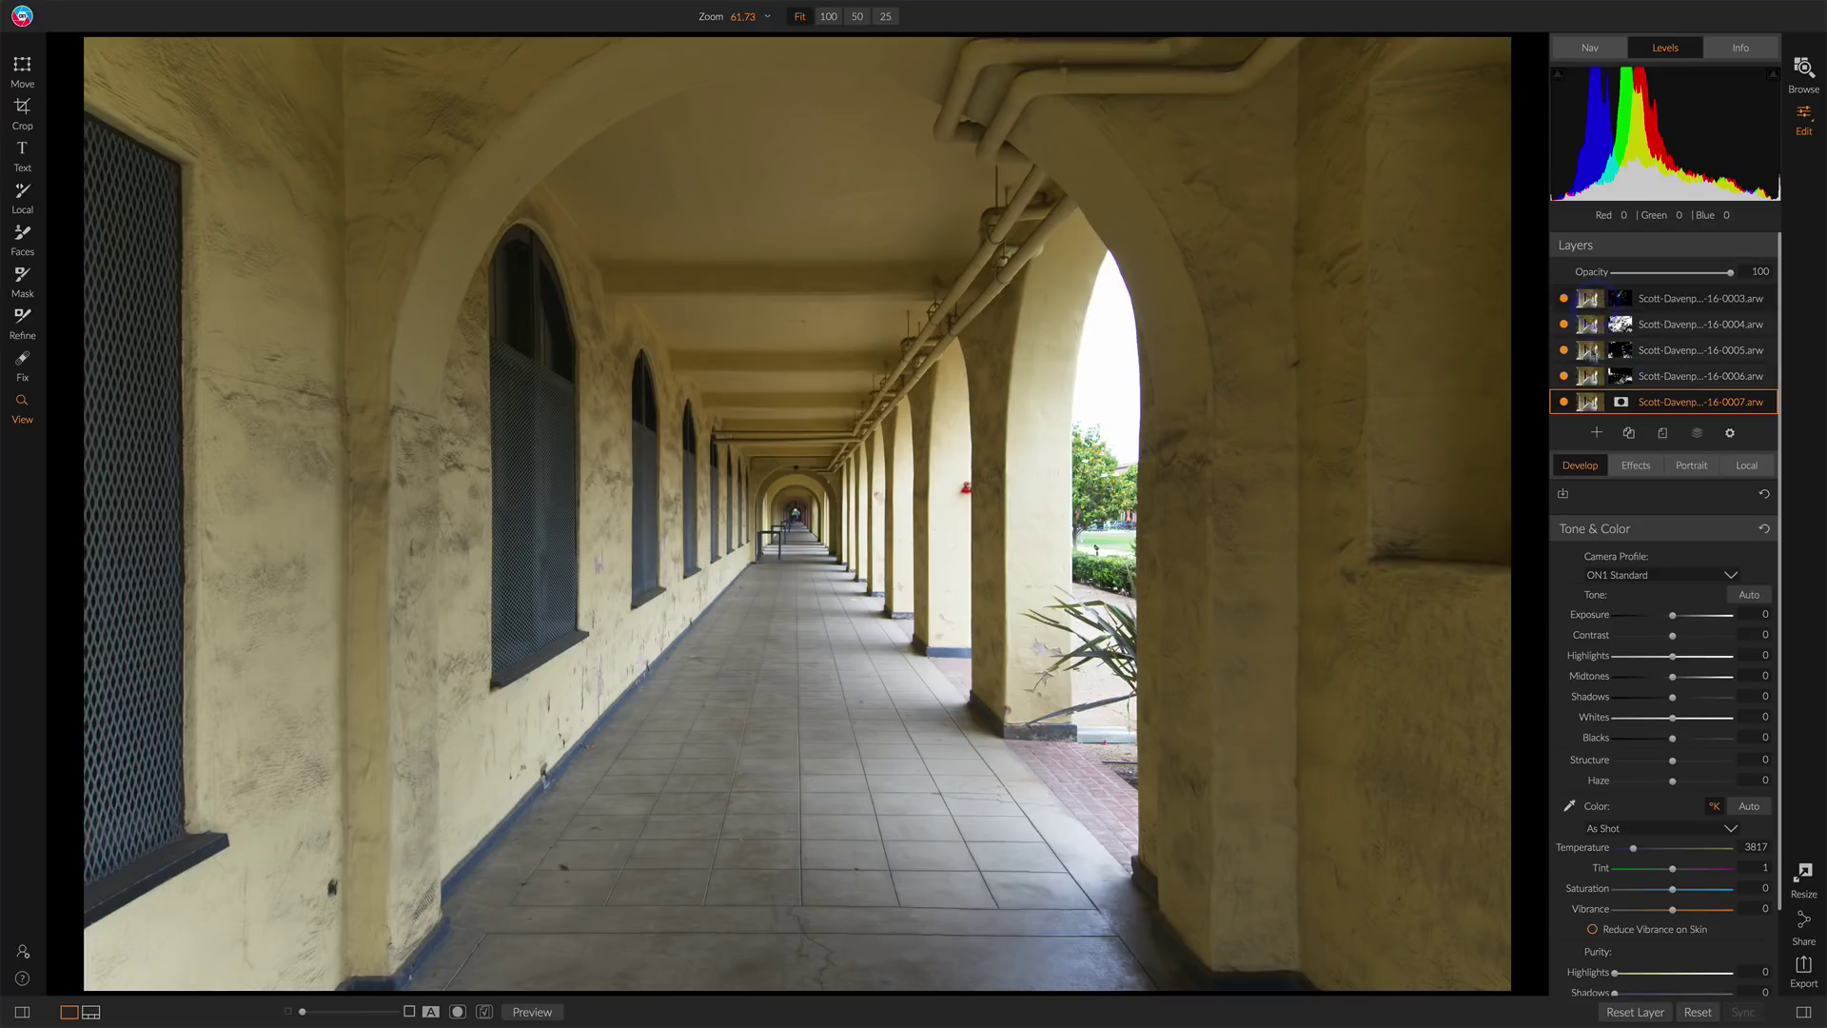
click(1219, 487)
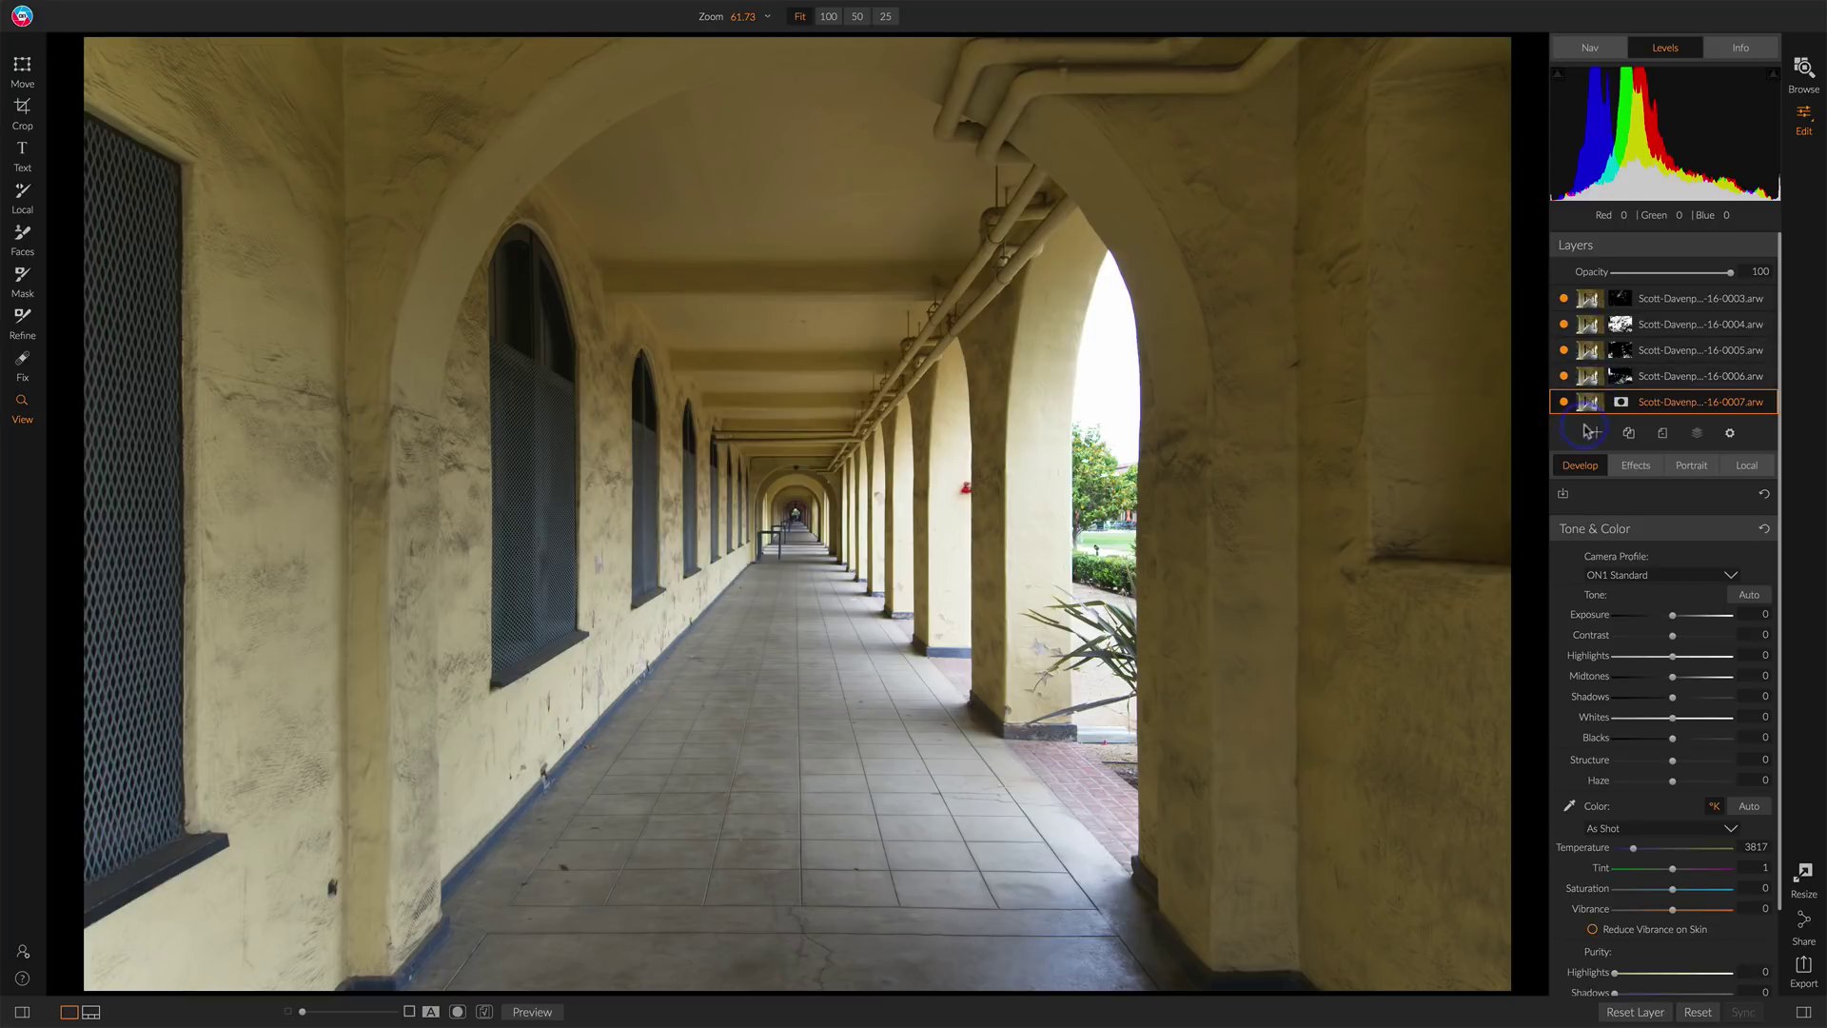
click(1309, 577)
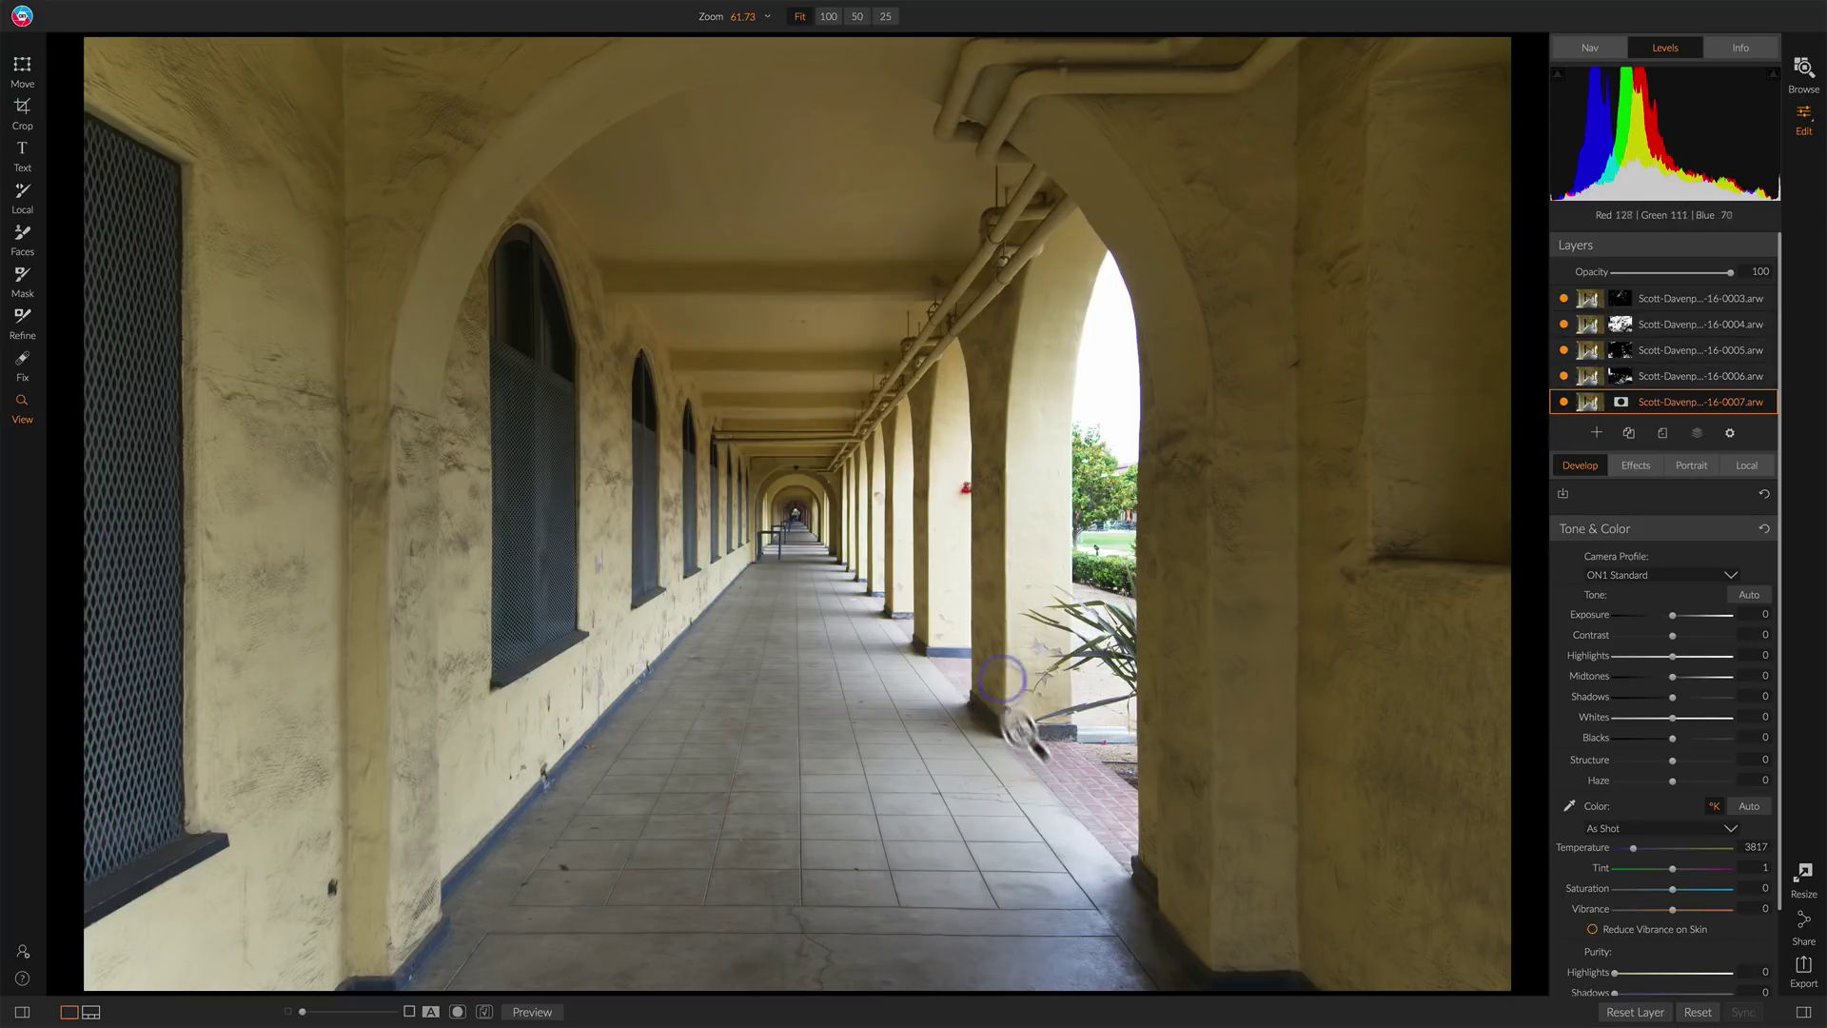
click(1056, 624)
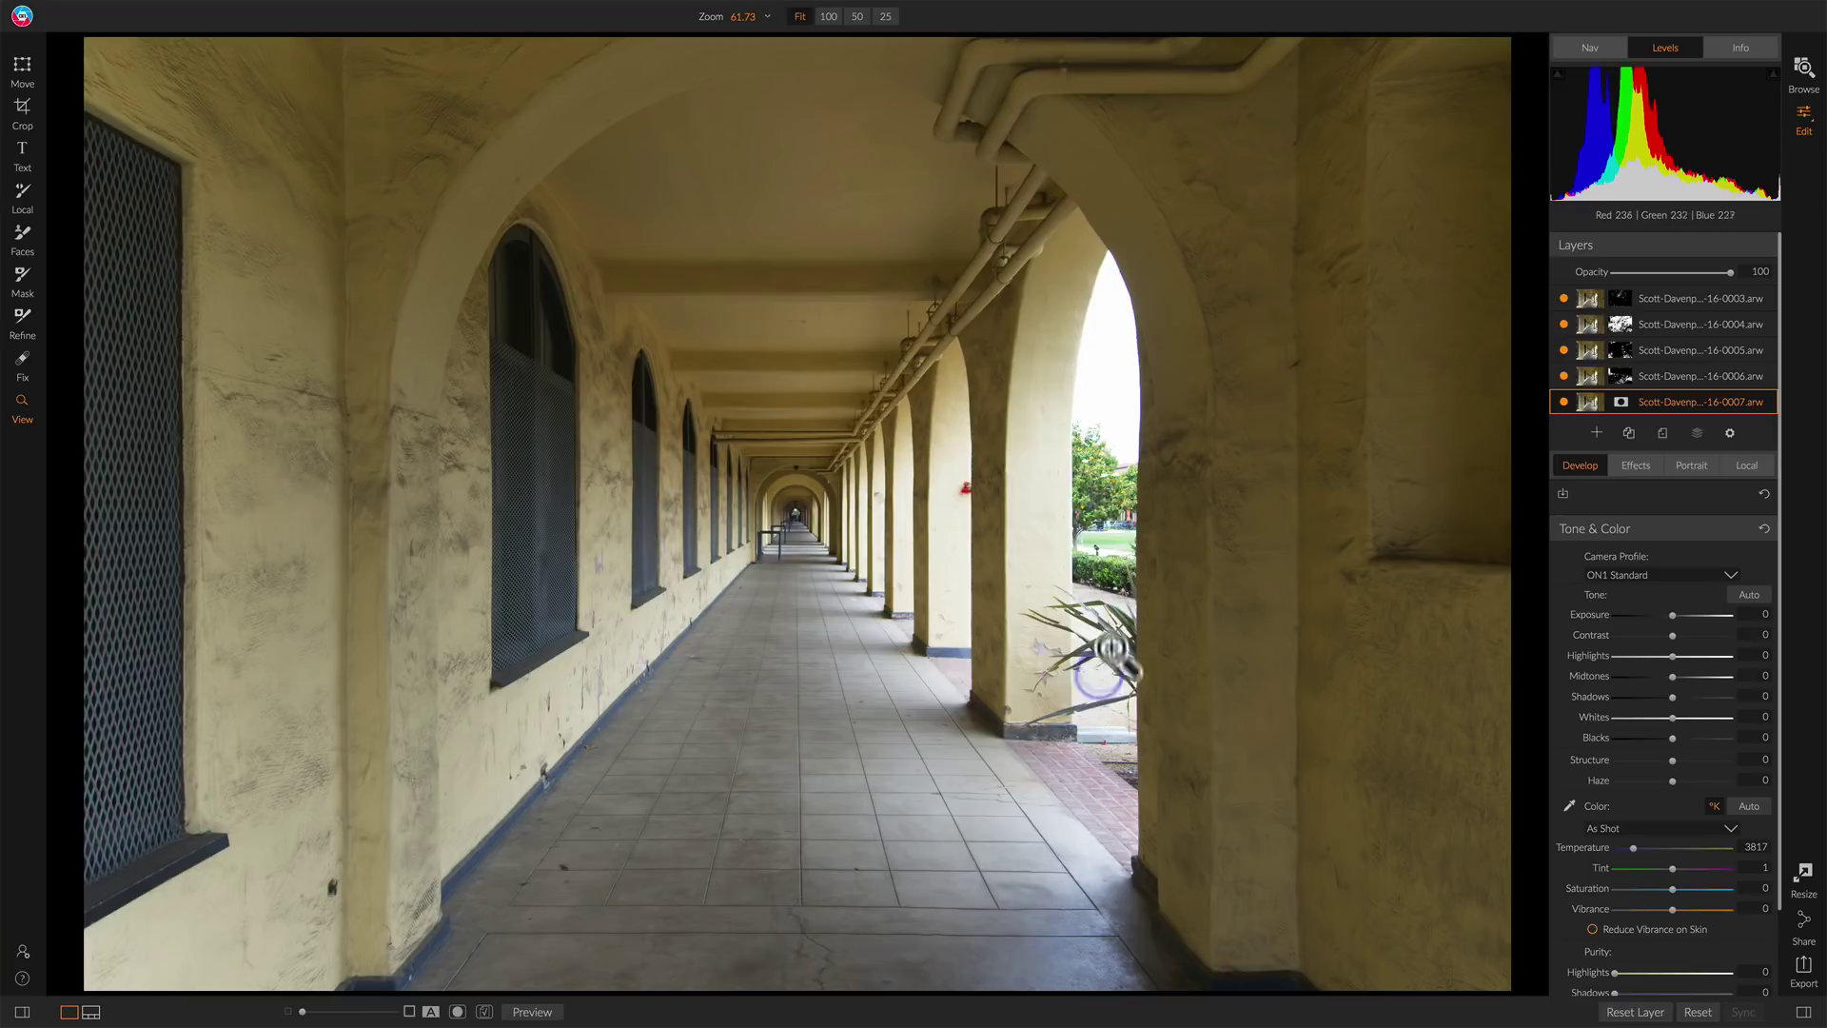
click(1104, 633)
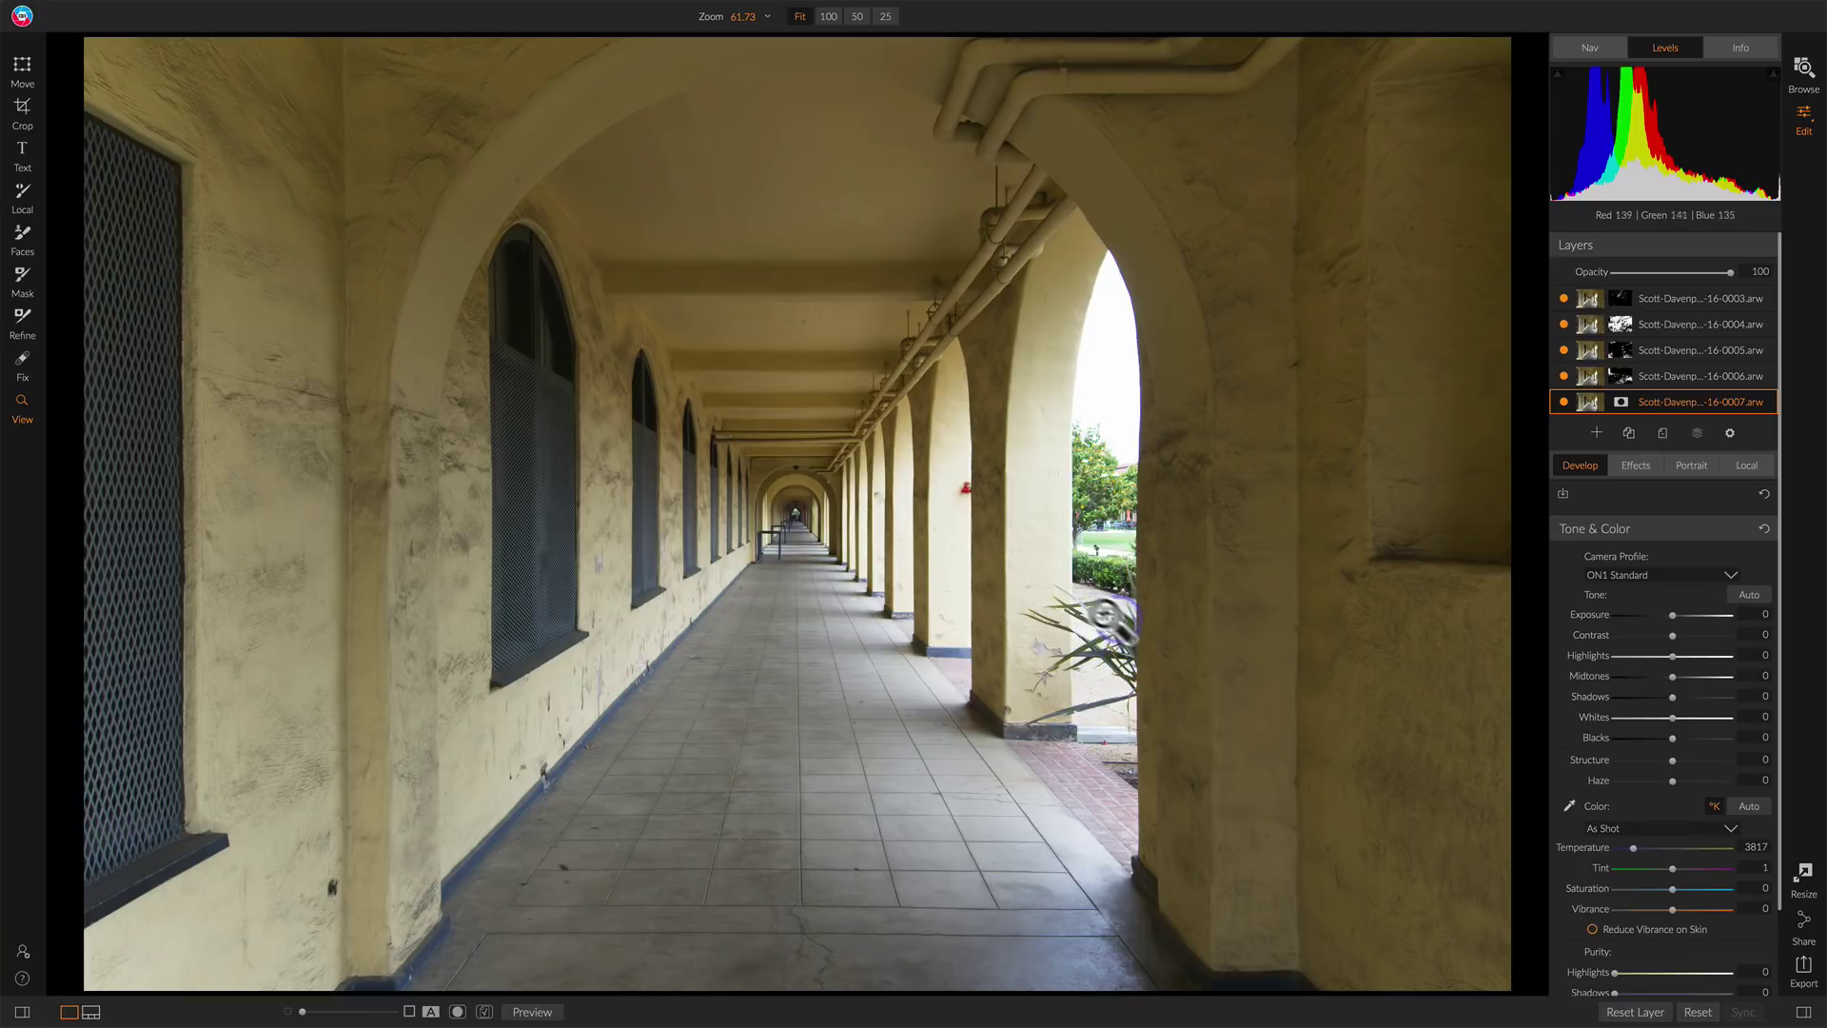
click(1045, 649)
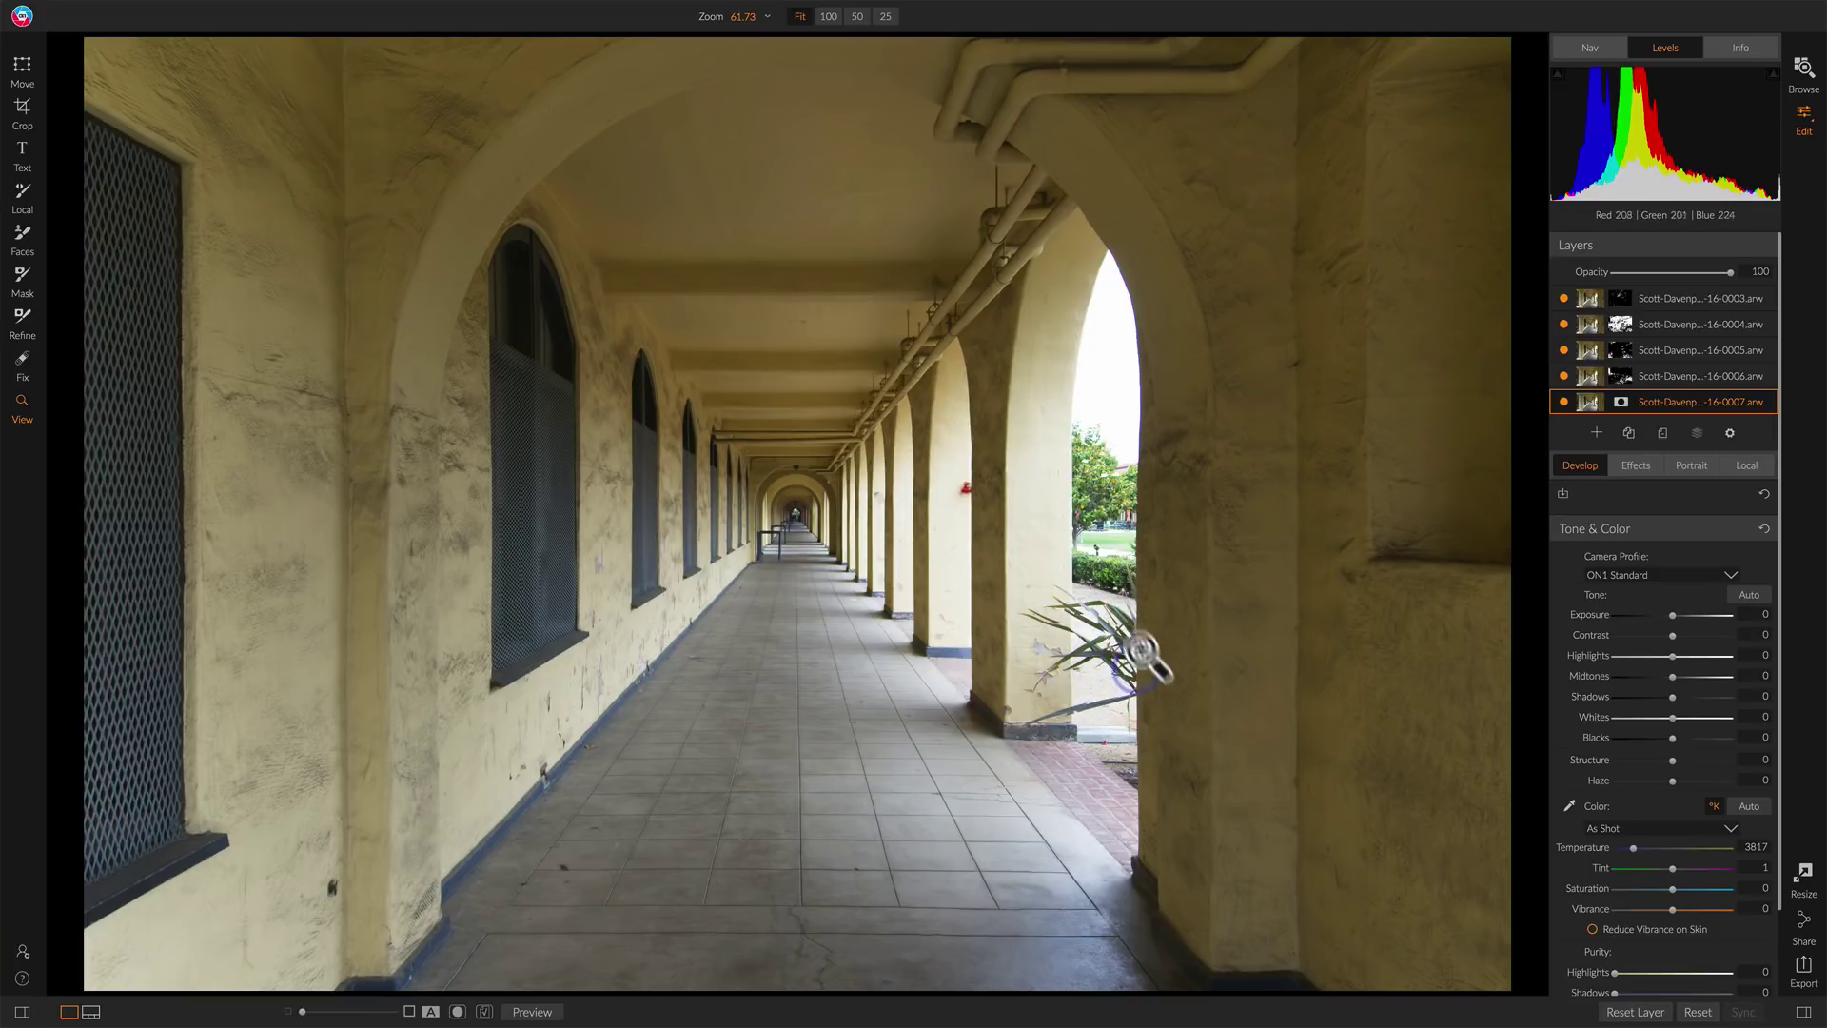
click(1520, 403)
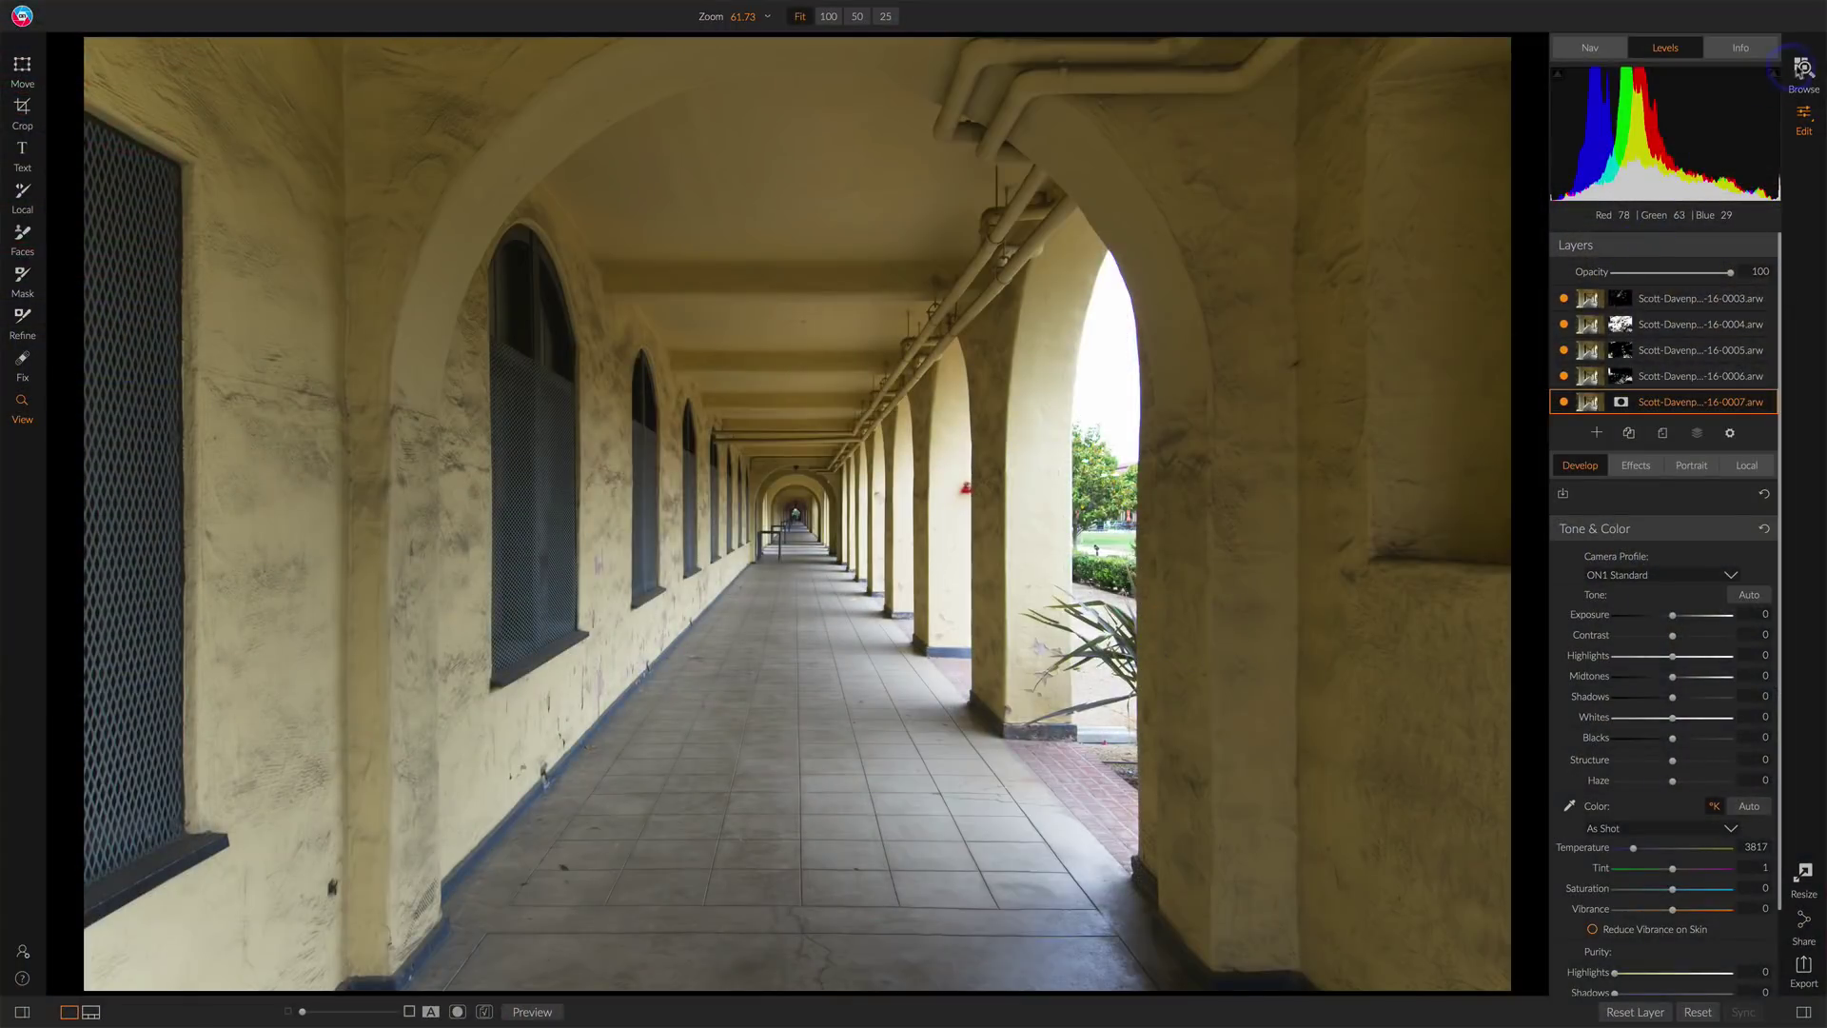
Step: Return to Browse and select raw photos 0003 through 0007 beside the new Focus file
click(1803, 71)
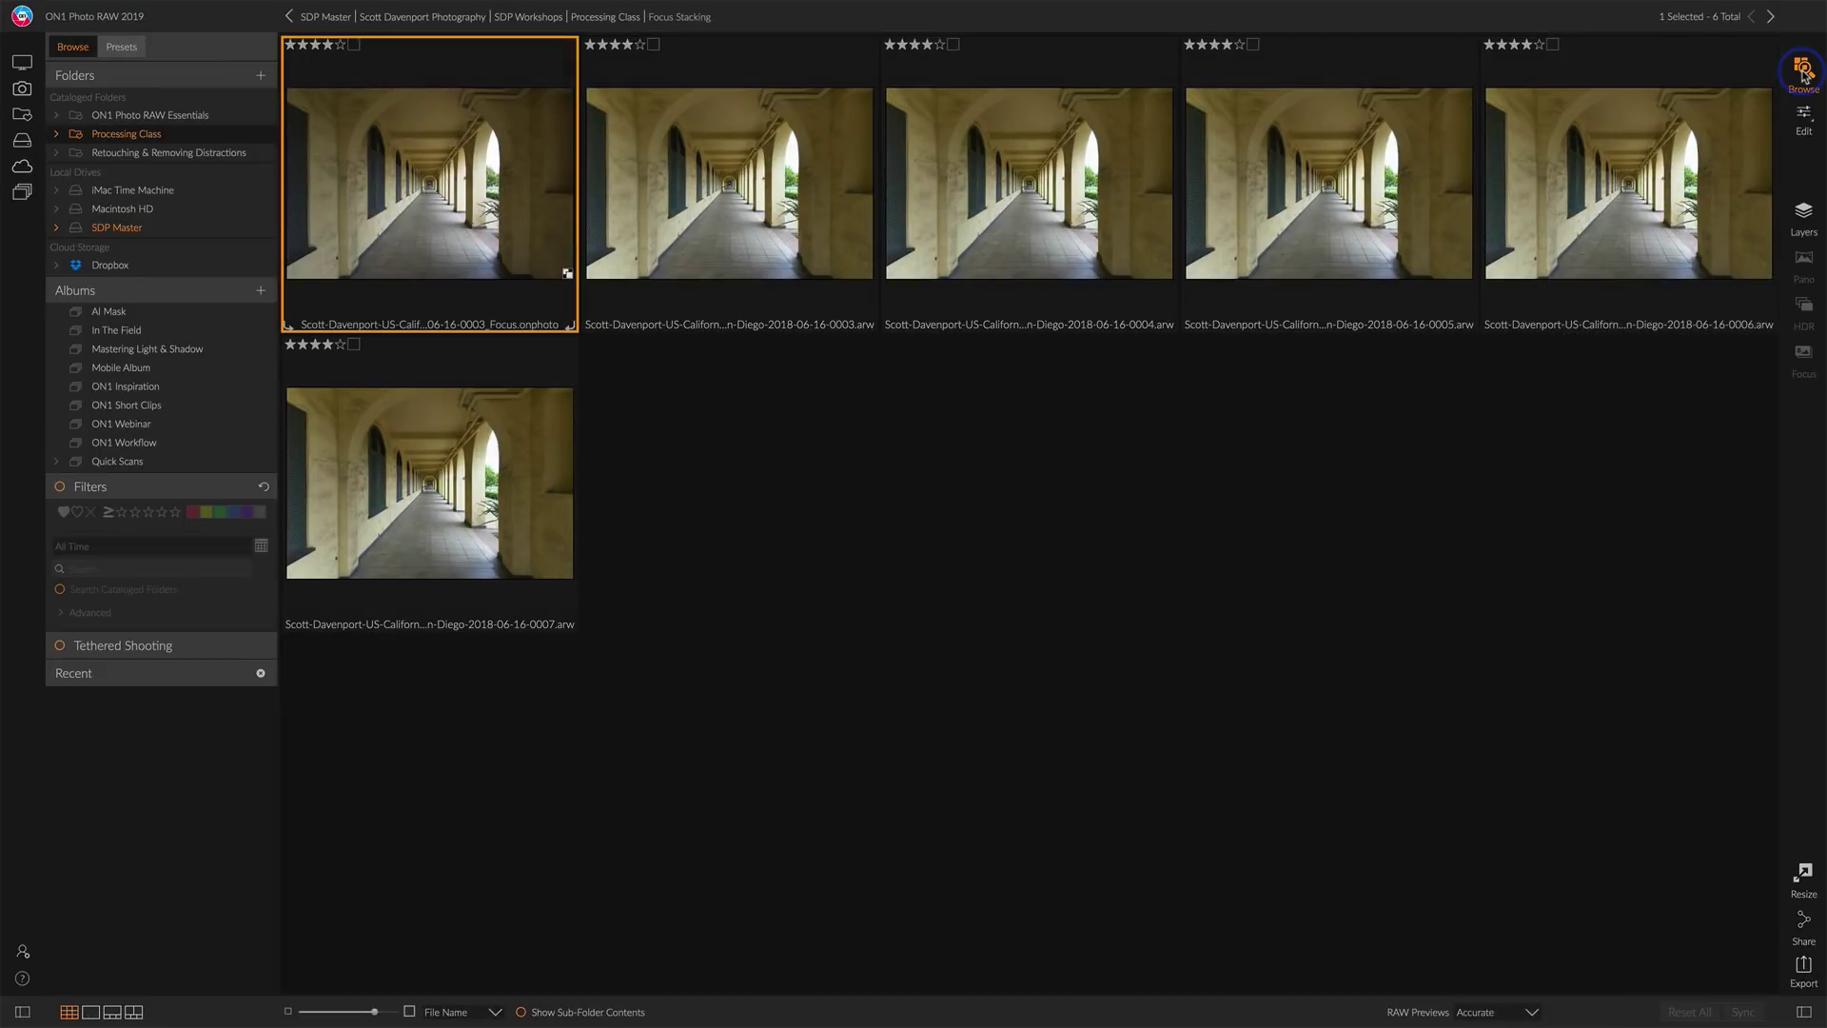
click(749, 205)
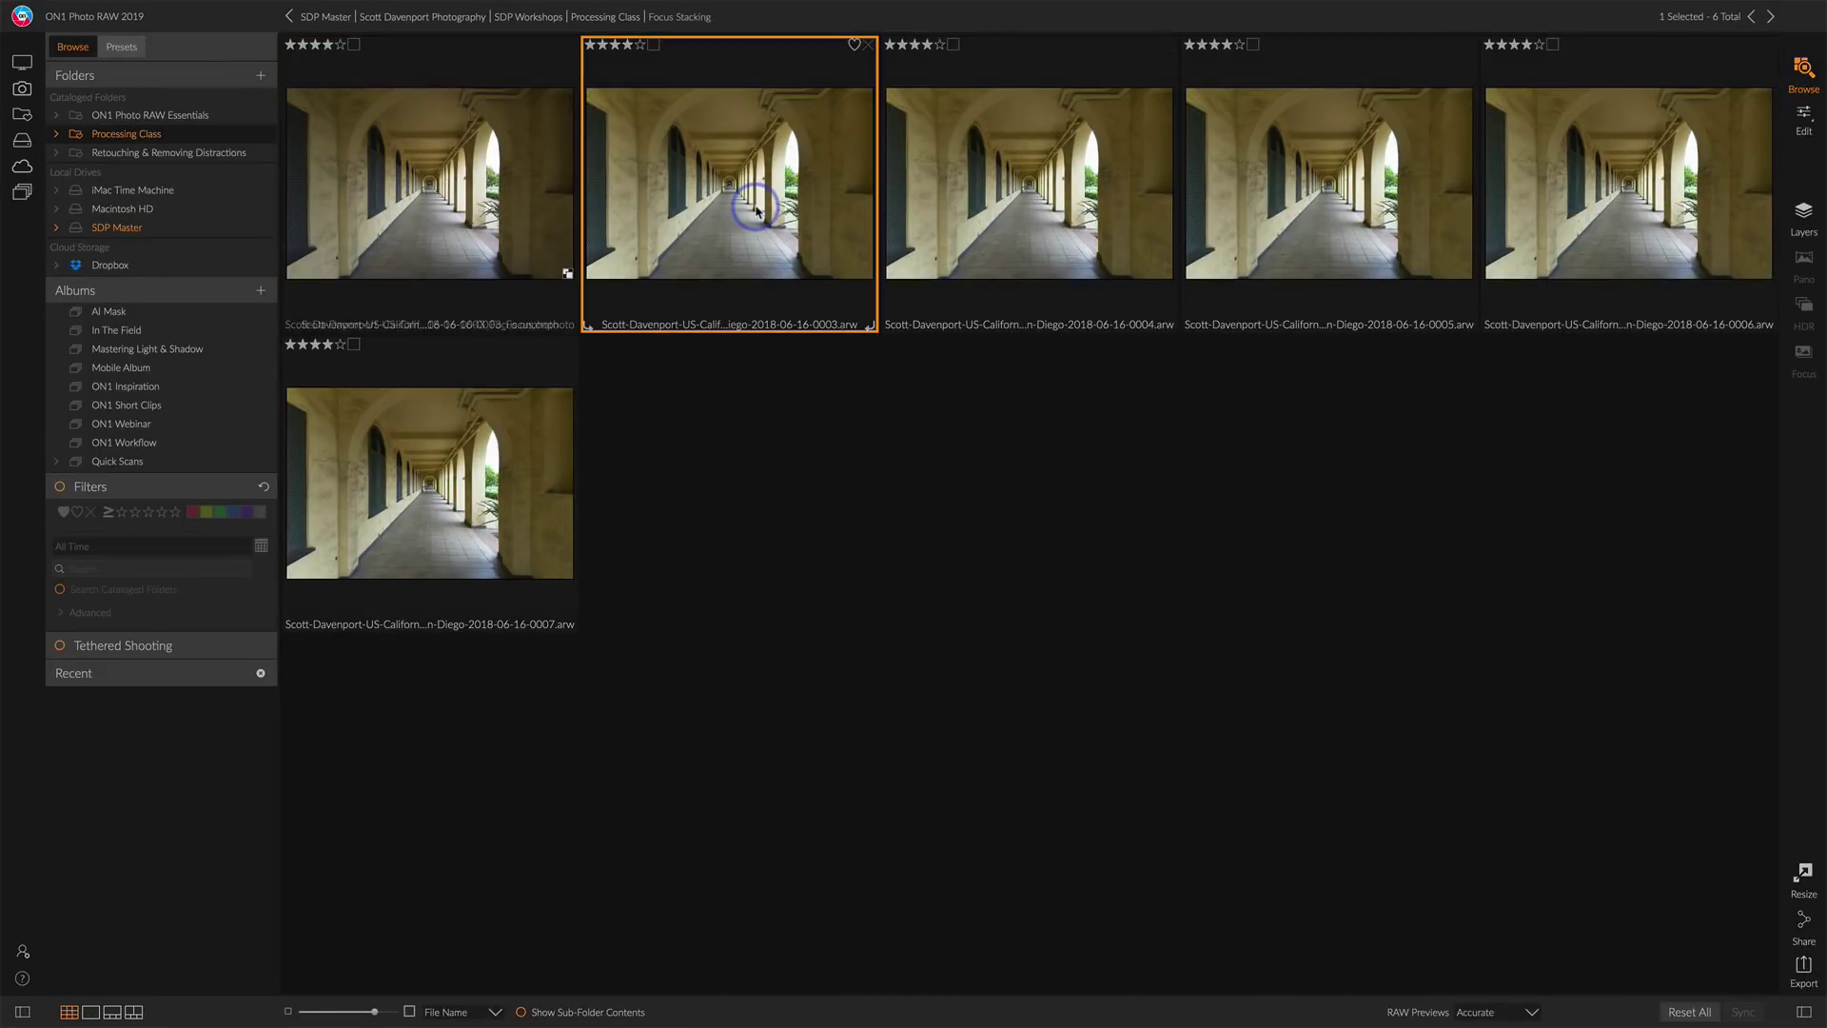
shift+click(526, 463)
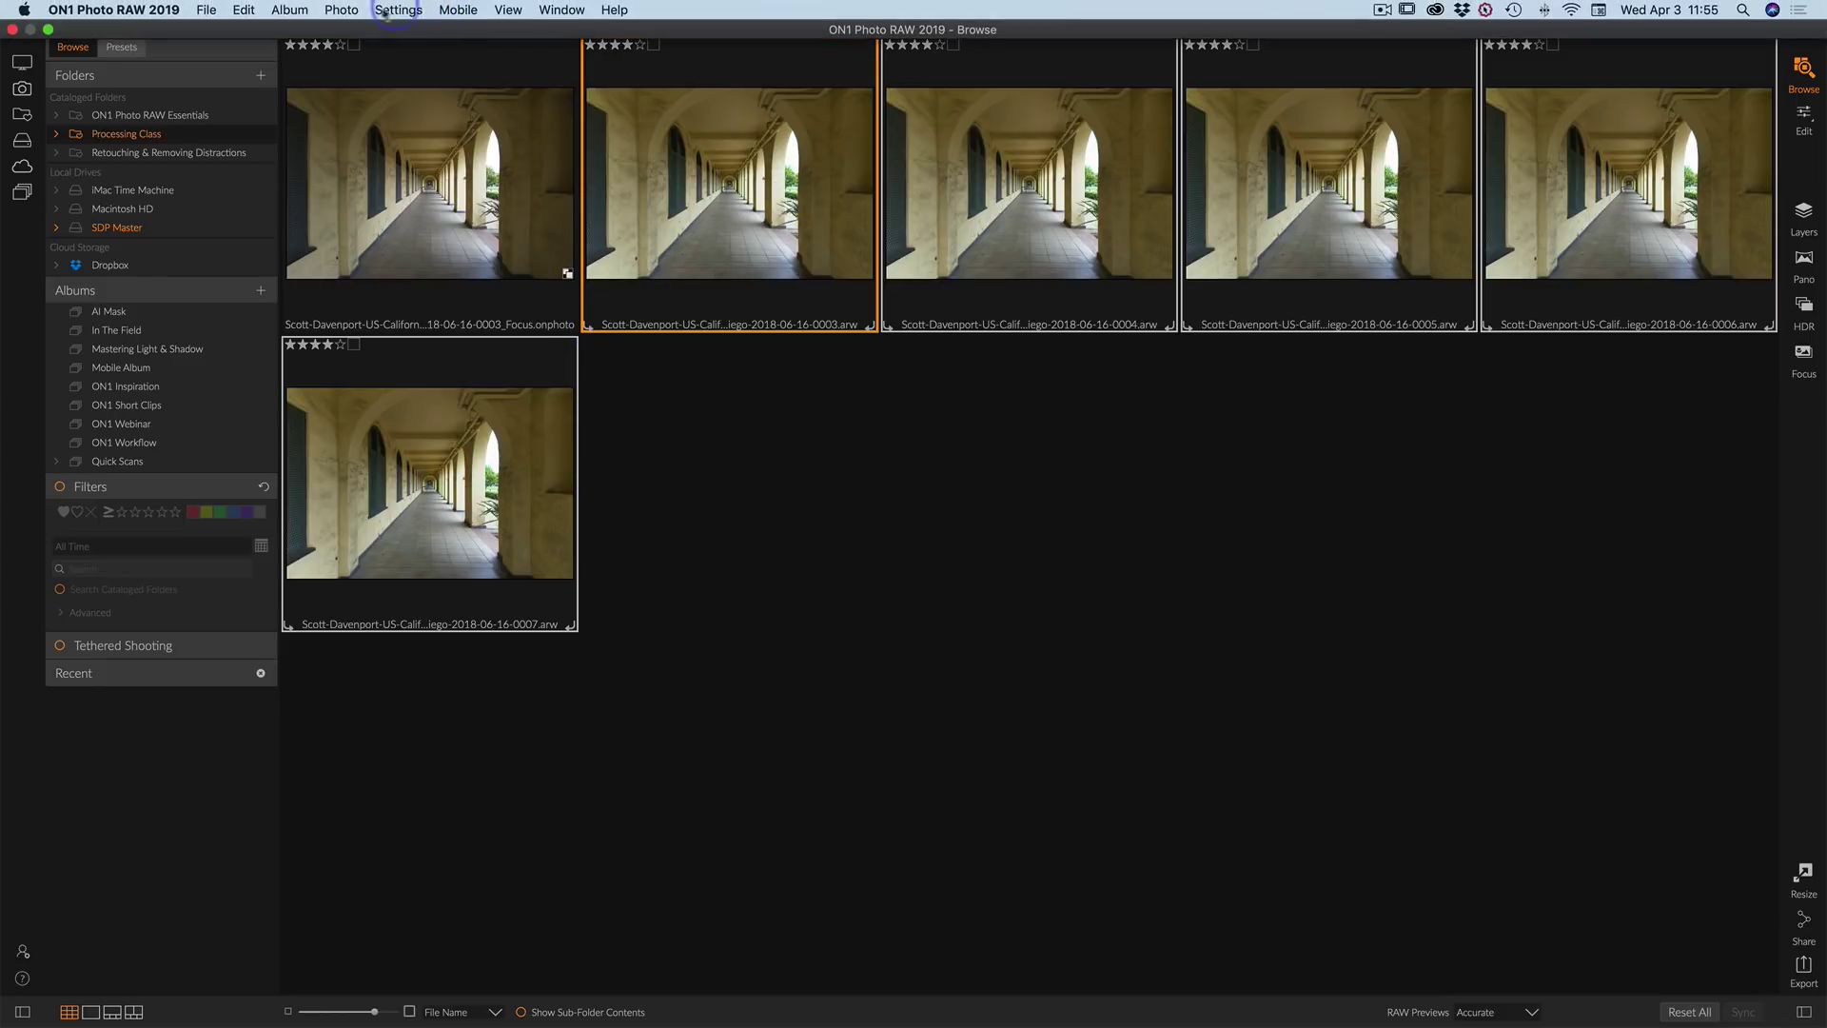
Step: Run Photo > Read Metadata from Photo on the five raw files and confirm the overwrite
click(345, 11)
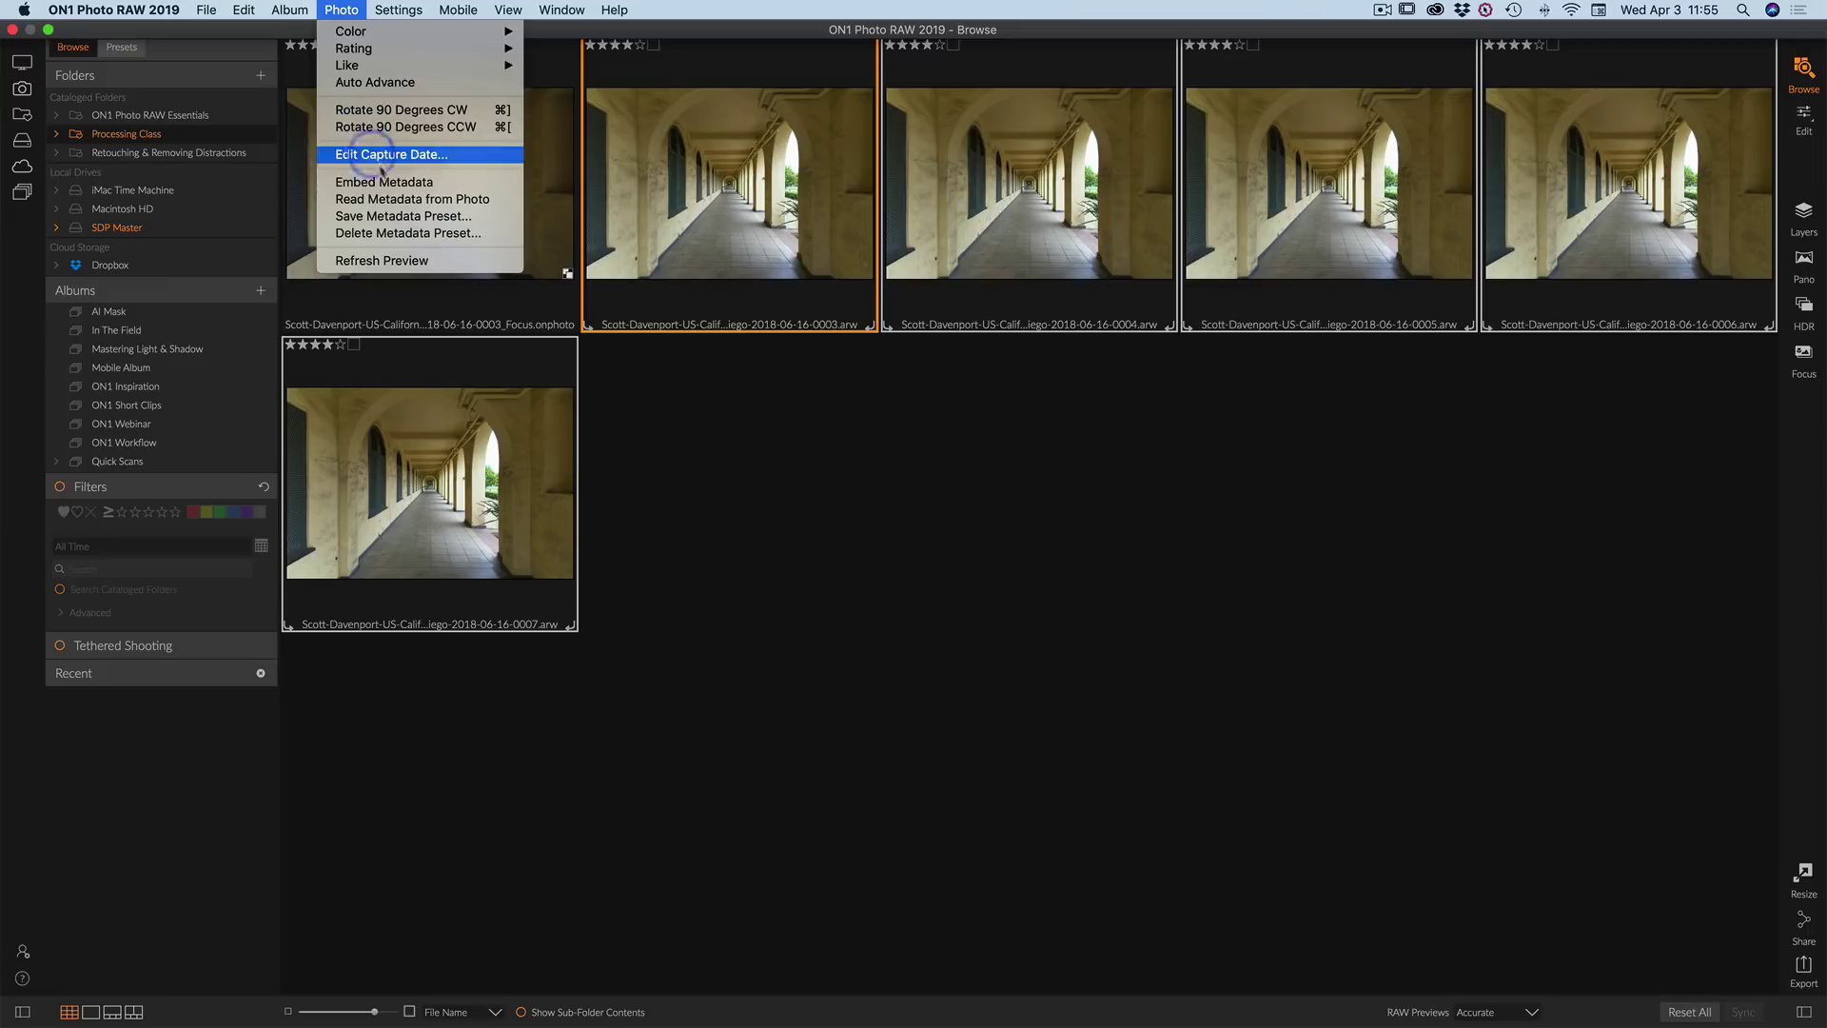
click(470, 198)
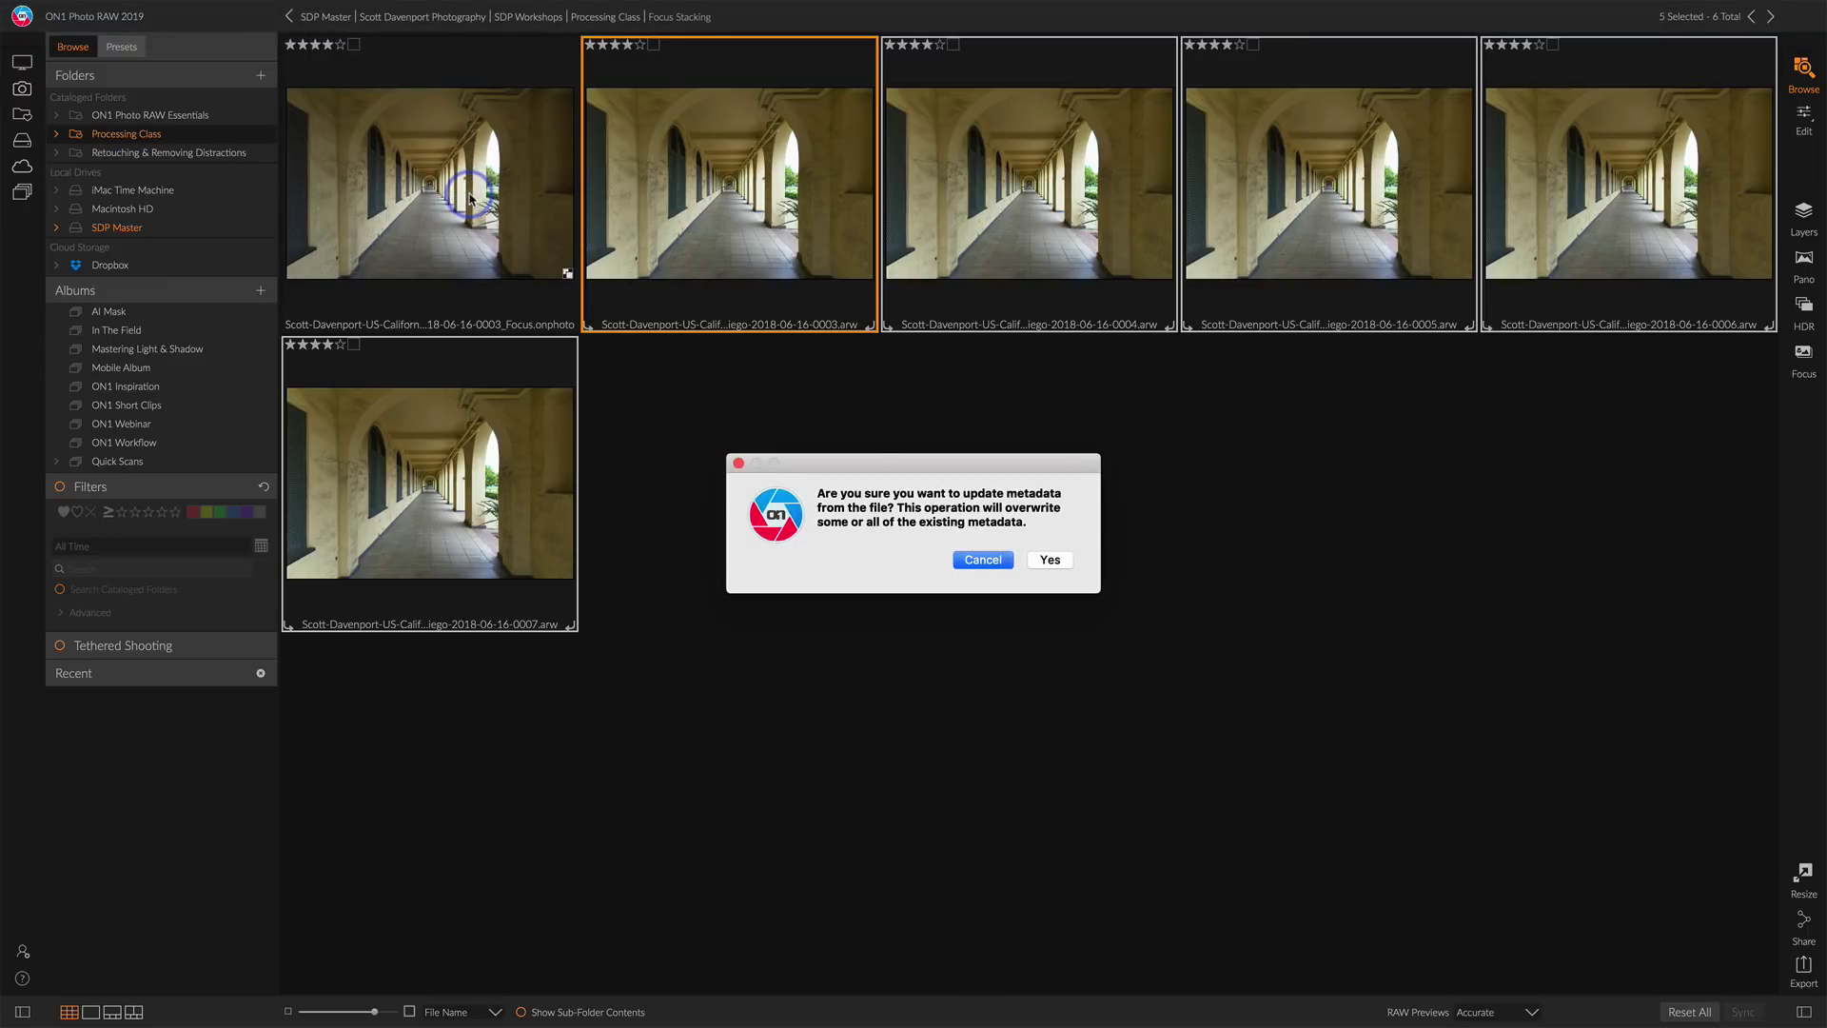
click(1063, 562)
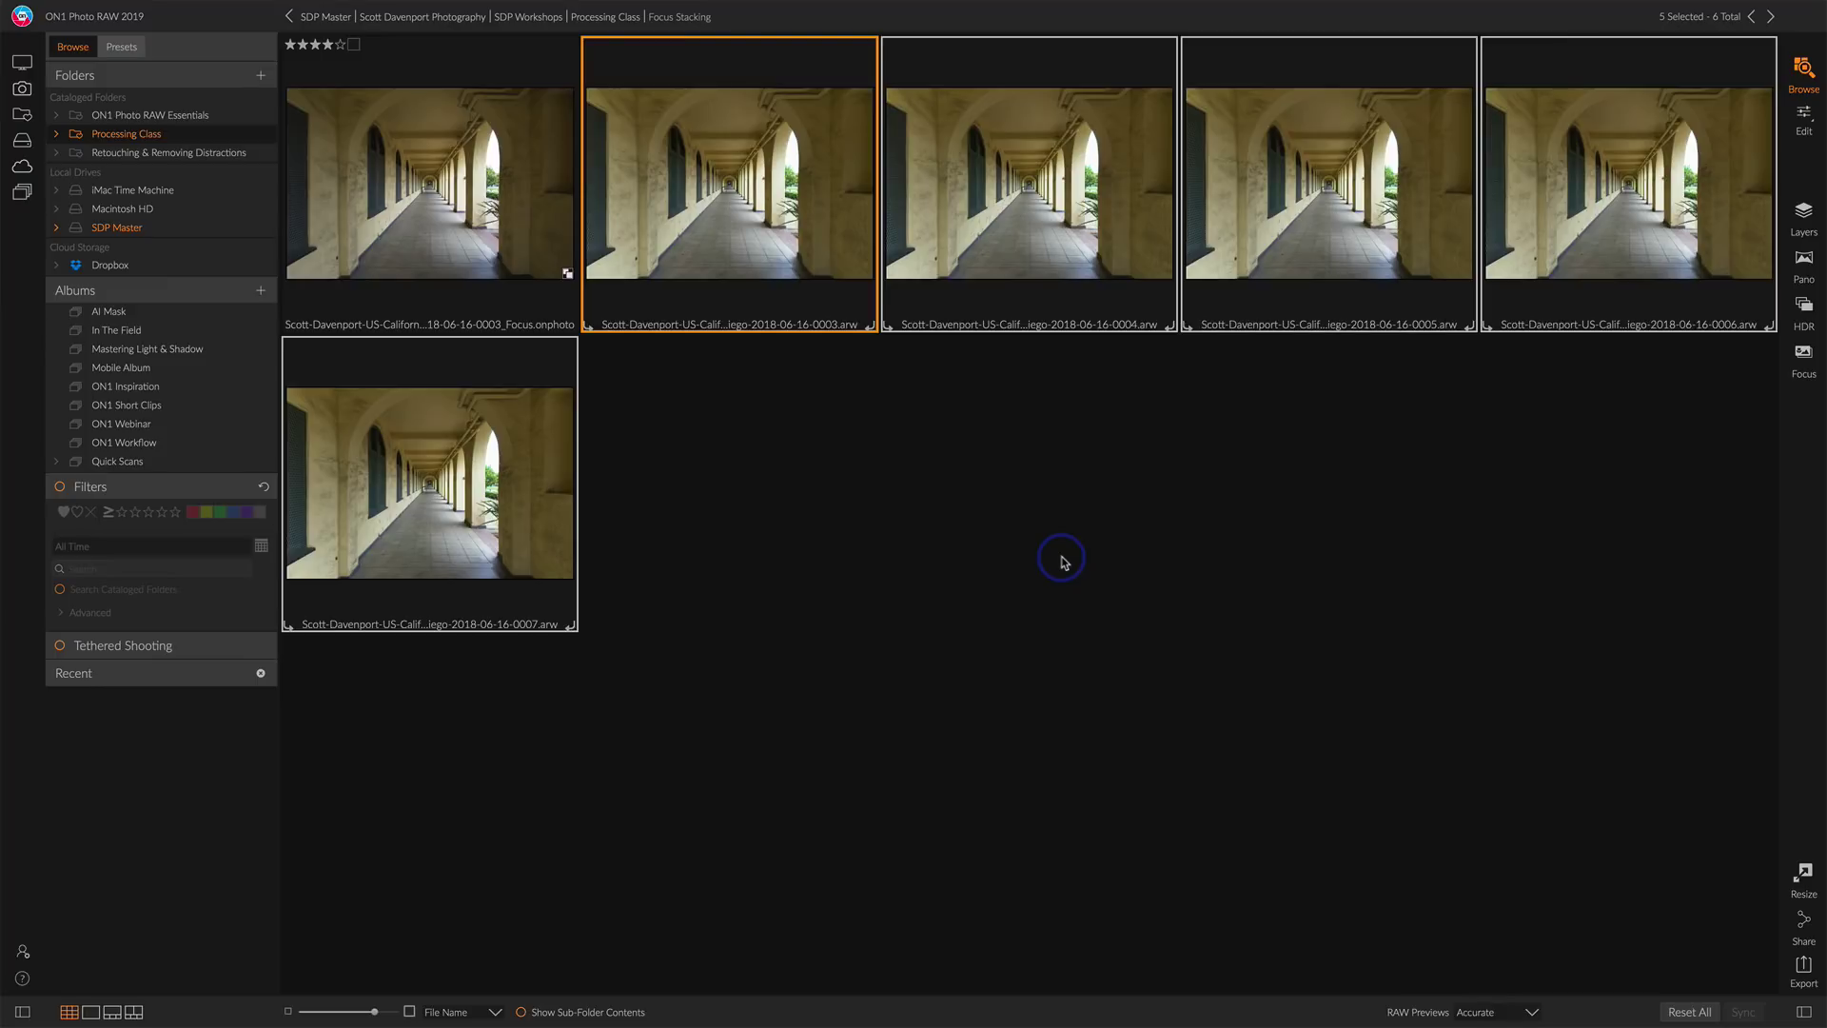
Step: Focus-stack the five photos again and pull both Depth of Field handles inward
click(1801, 357)
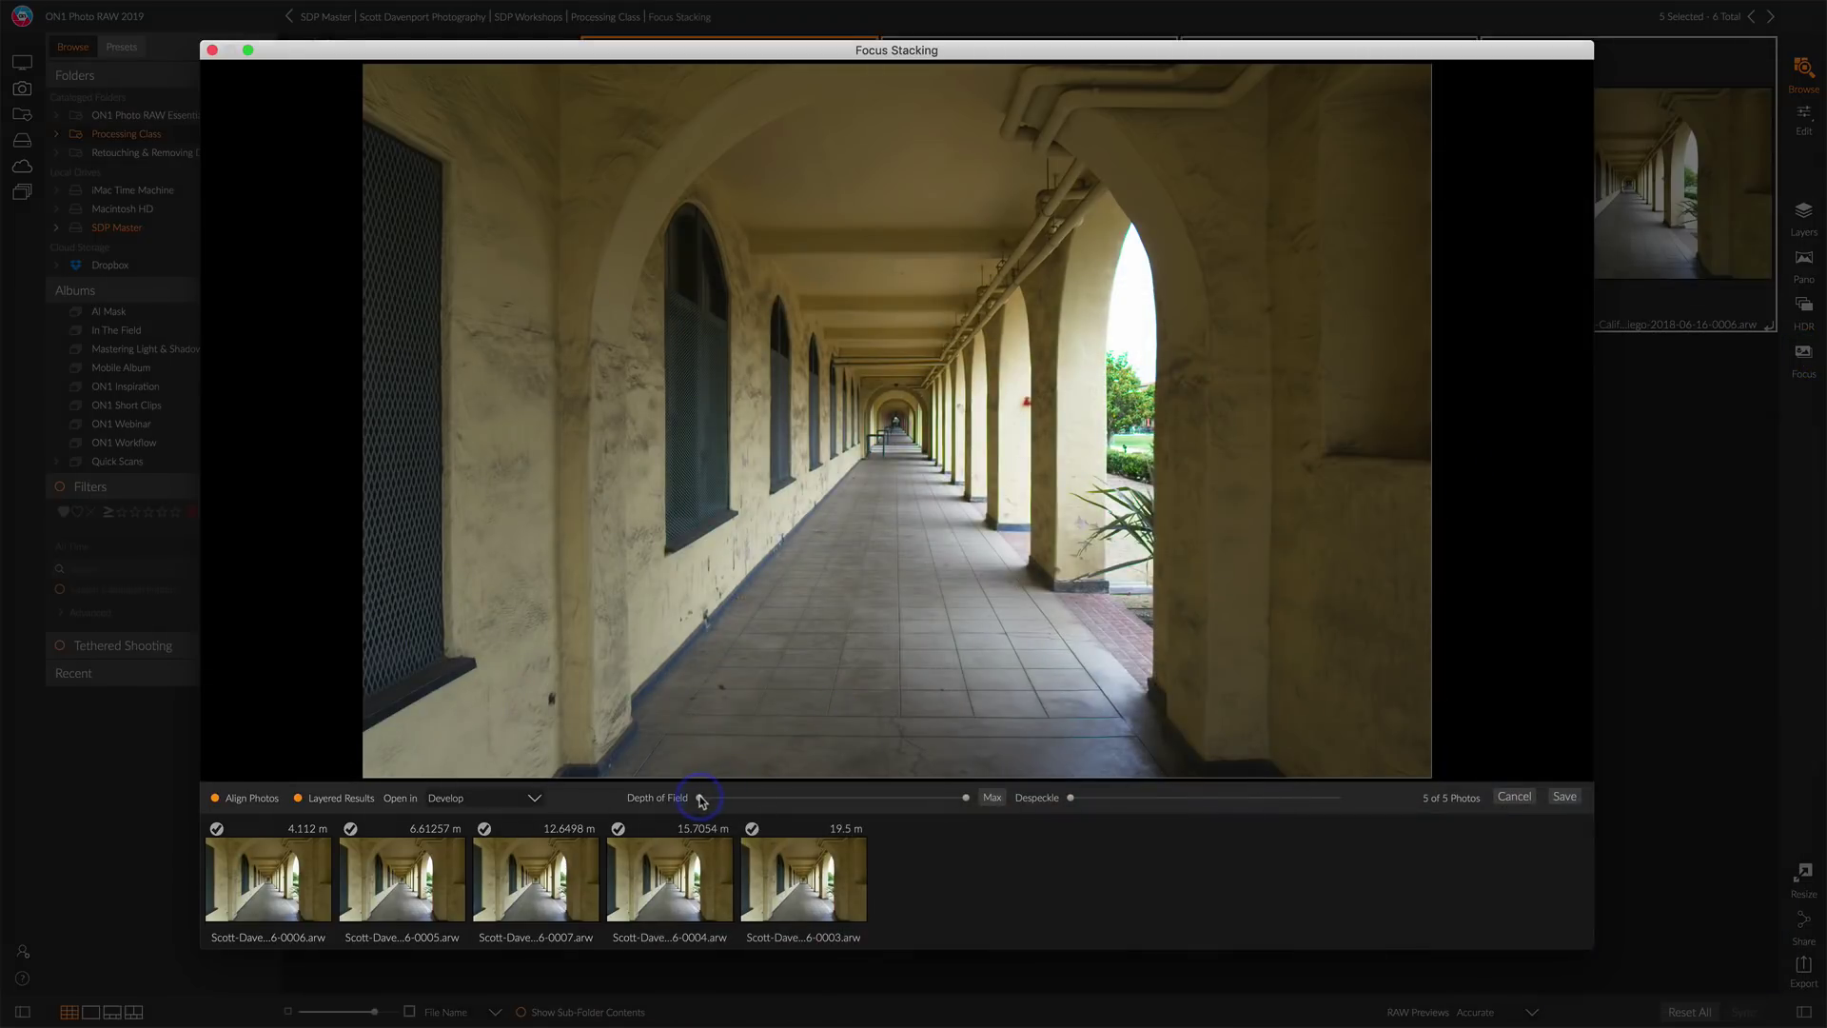
drag(755, 801, 755, 798)
drag(968, 802, 909, 802)
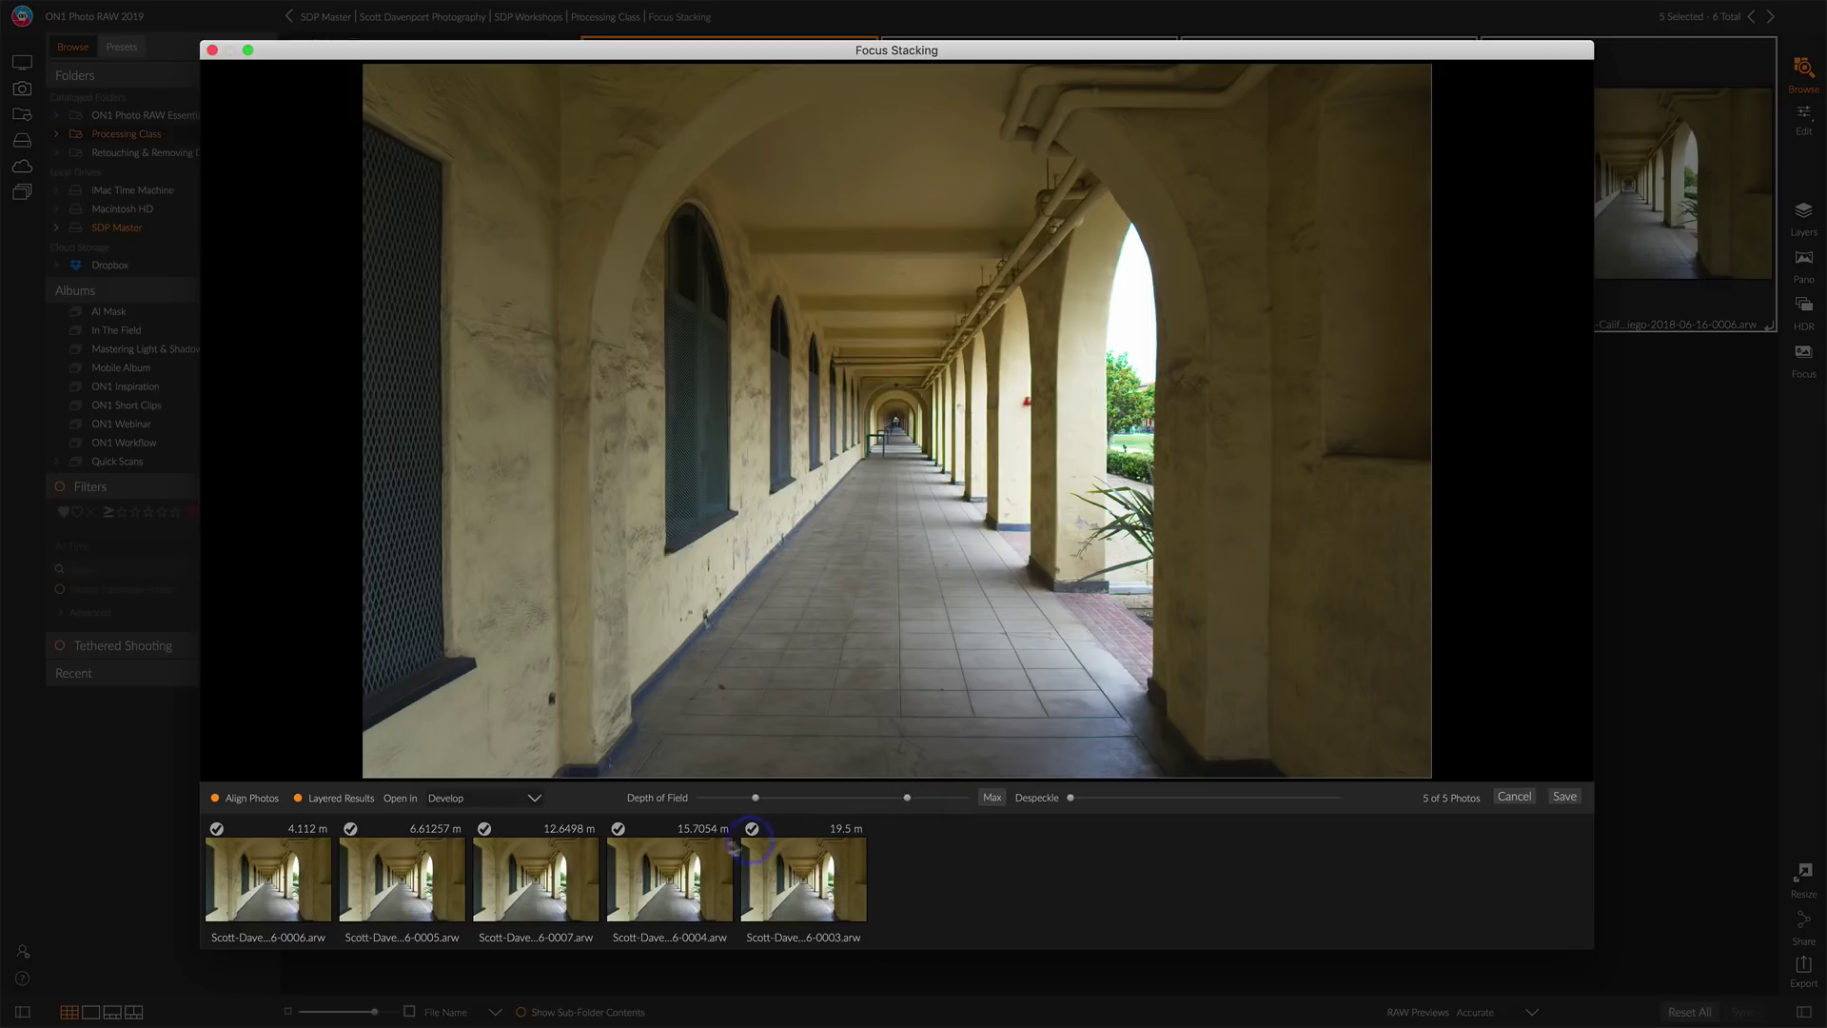